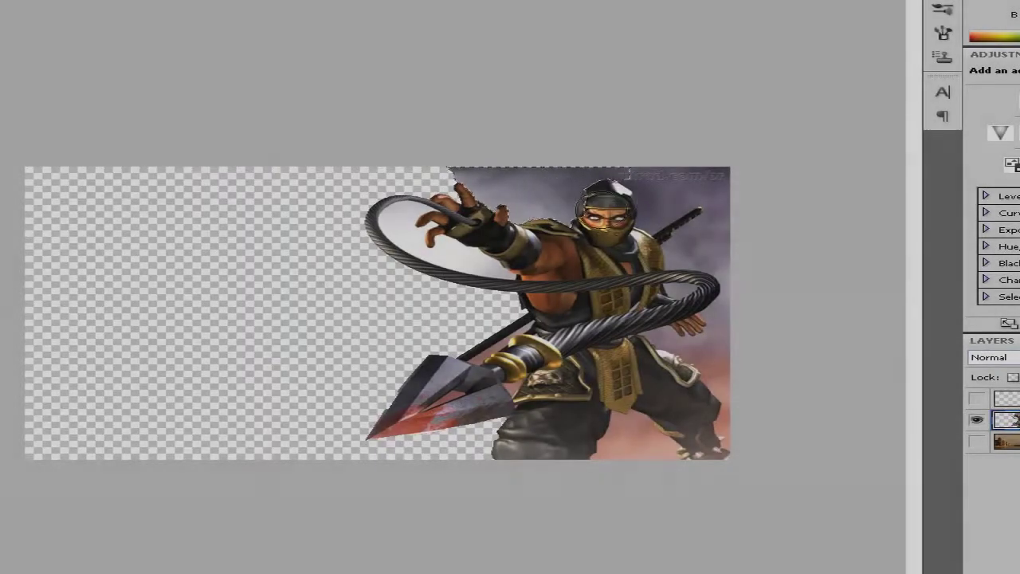
Step: Delete the leftover purple background by the head and the pink areas at lower right and between the legs
{"action": "left_click_drag", "start_coordinate": [523, 184], "coordinate": [630, 188]}
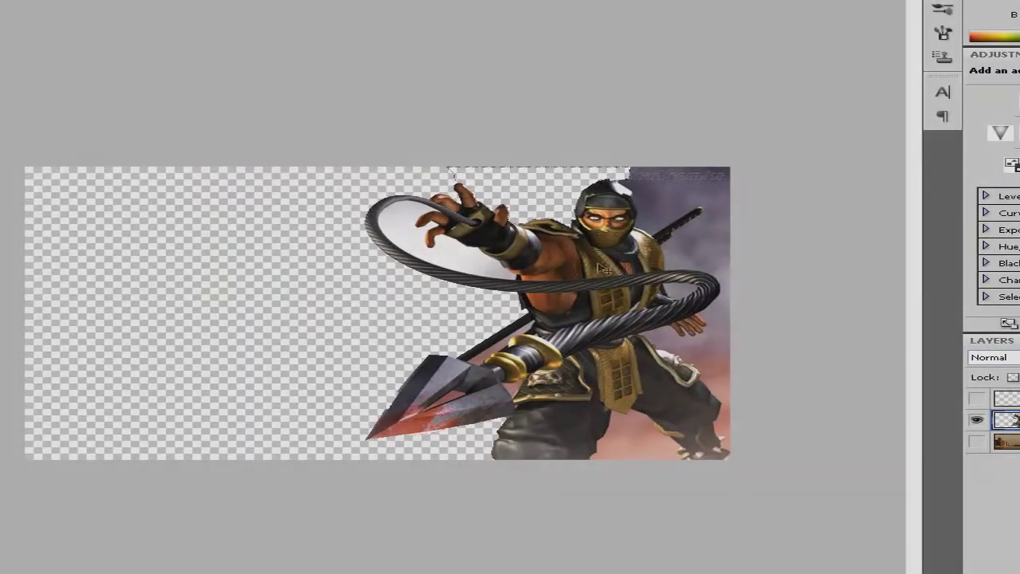
{"action": "key", "text": "Delete"}
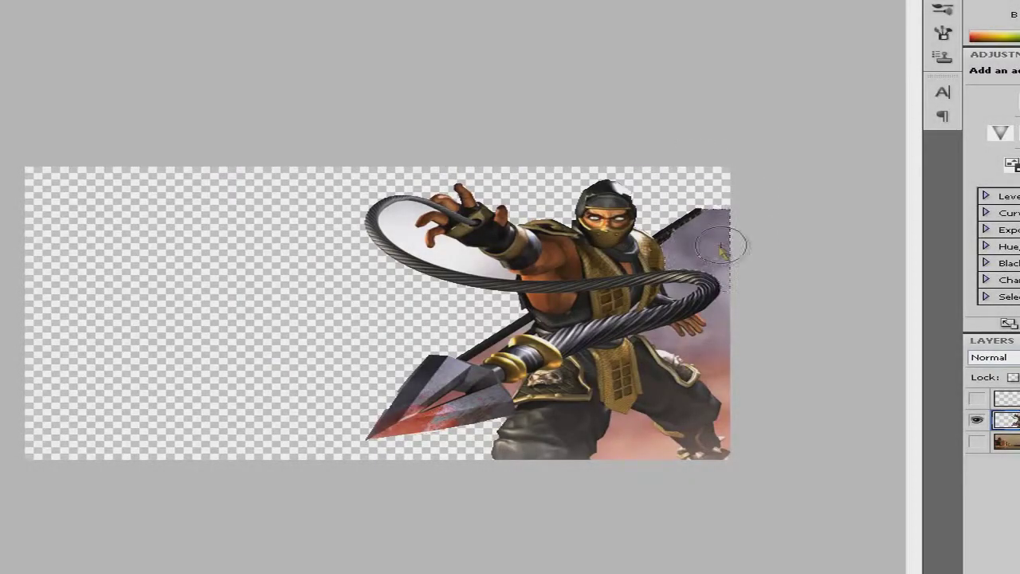
{"action": "left_click_drag", "start_coordinate": [739, 317], "coordinate": [749, 348]}
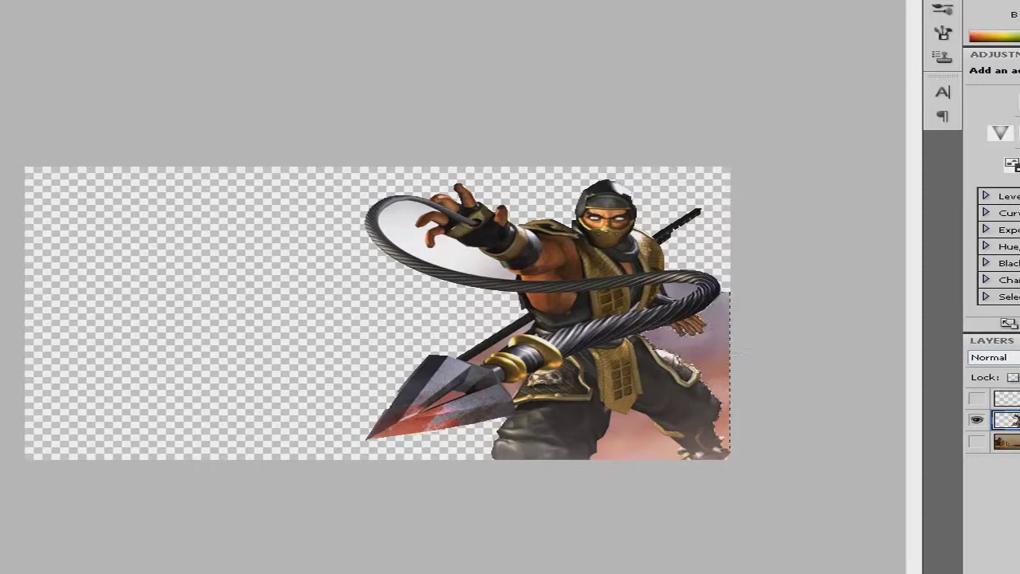
{"action": "left_click", "coordinate": [137, 88]}
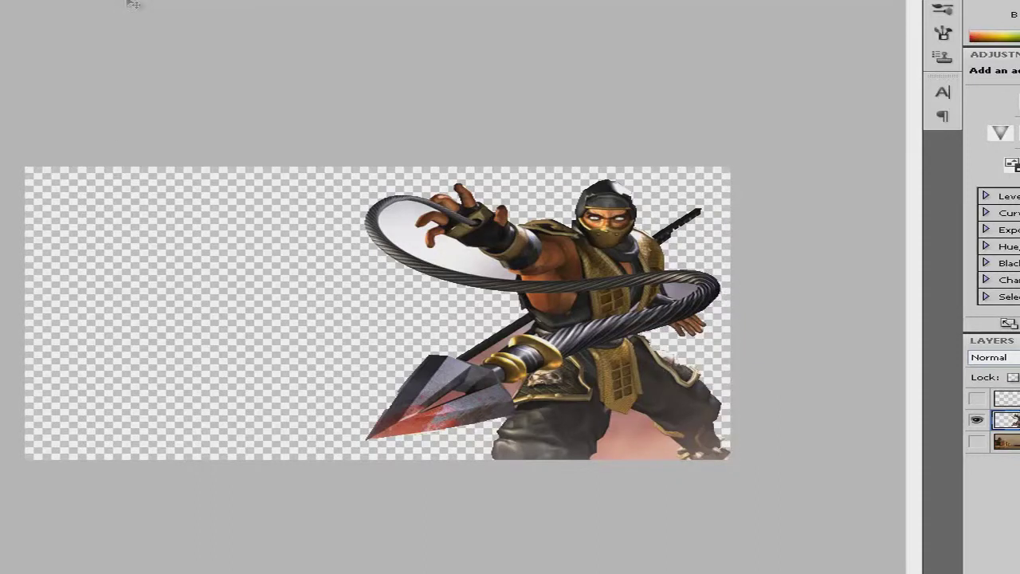
{"action": "left_click_drag", "start_coordinate": [637, 467], "coordinate": [621, 430]}
{"action": "key", "text": "Delete"}
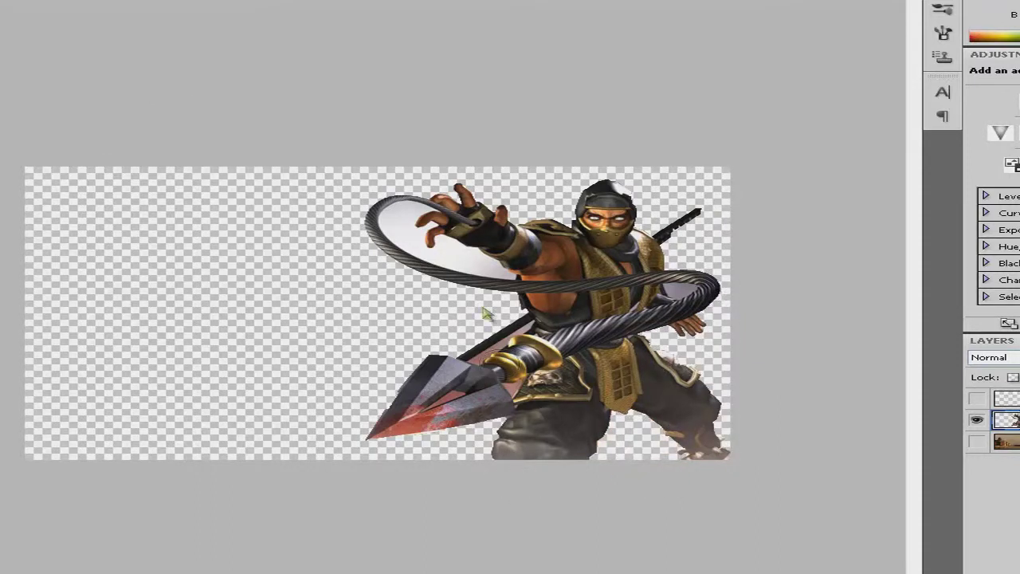
Step: Erase the whitish fill inside the whip loop and show the city photo behind the ninja
{"action": "left_click_drag", "start_coordinate": [398, 223], "coordinate": [447, 263]}
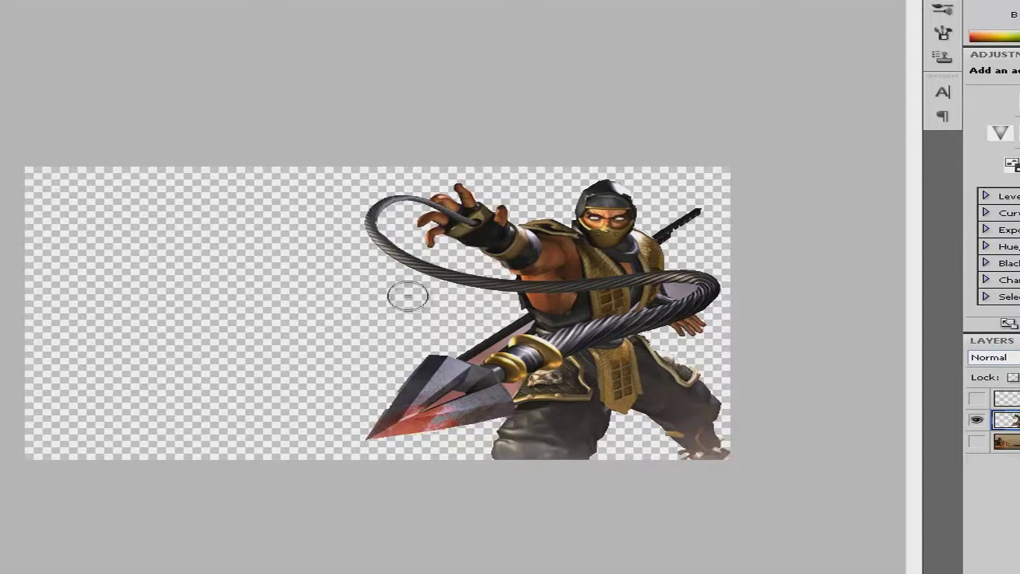
{"action": "key", "text": "F5"}
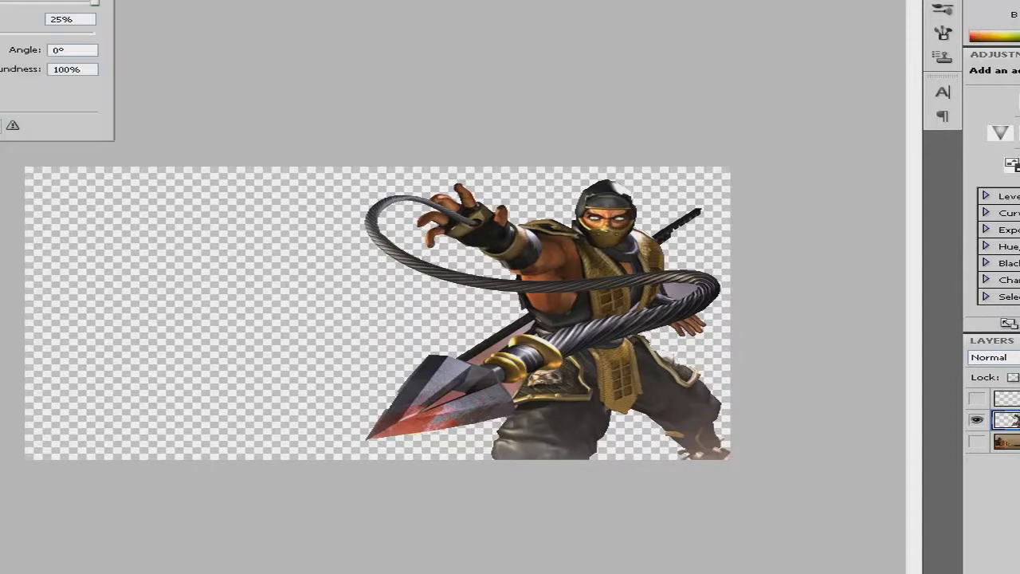
{"action": "key", "text": "F5"}
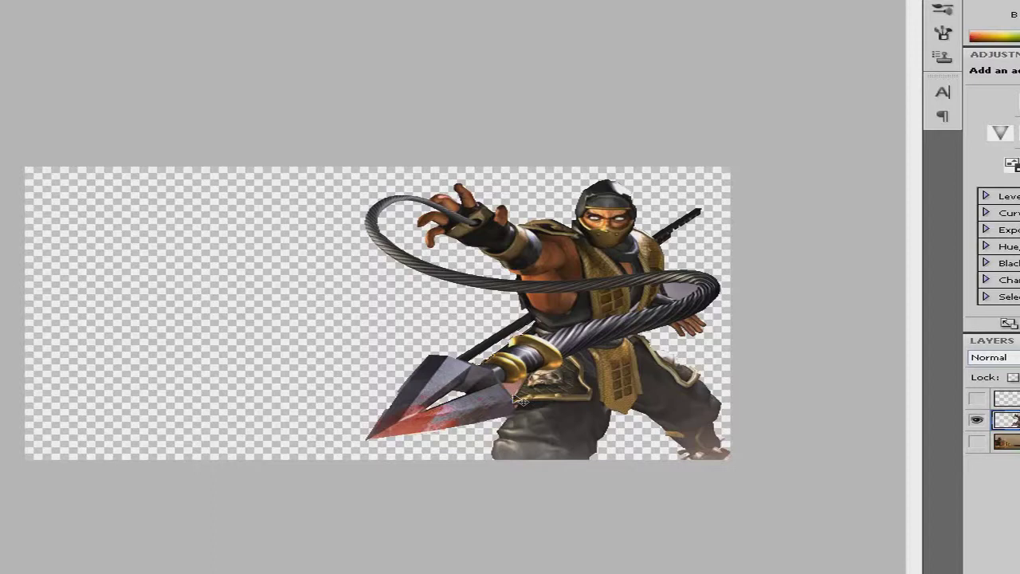
{"action": "key", "text": "ctrl+plus"}
{"action": "key", "text": "ctrl+plus"}
{"action": "key", "text": "F5"}
{"action": "key", "text": "F5"}
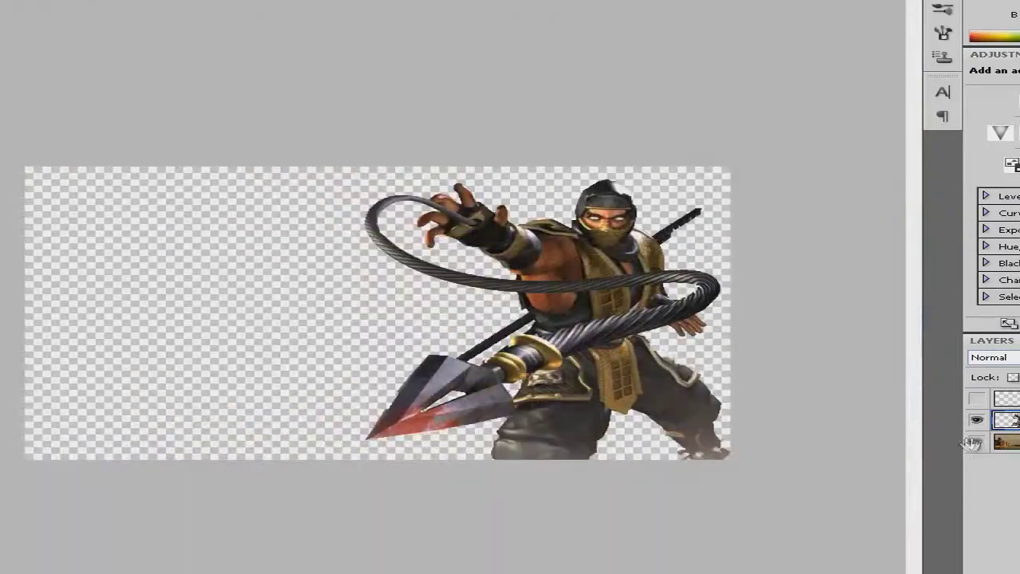
{"action": "left_click", "coordinate": [976, 442]}
Step: On the city layer, paint out the flag and flagpole left of the parliament dome
{"action": "left_click", "coordinate": [1005, 442]}
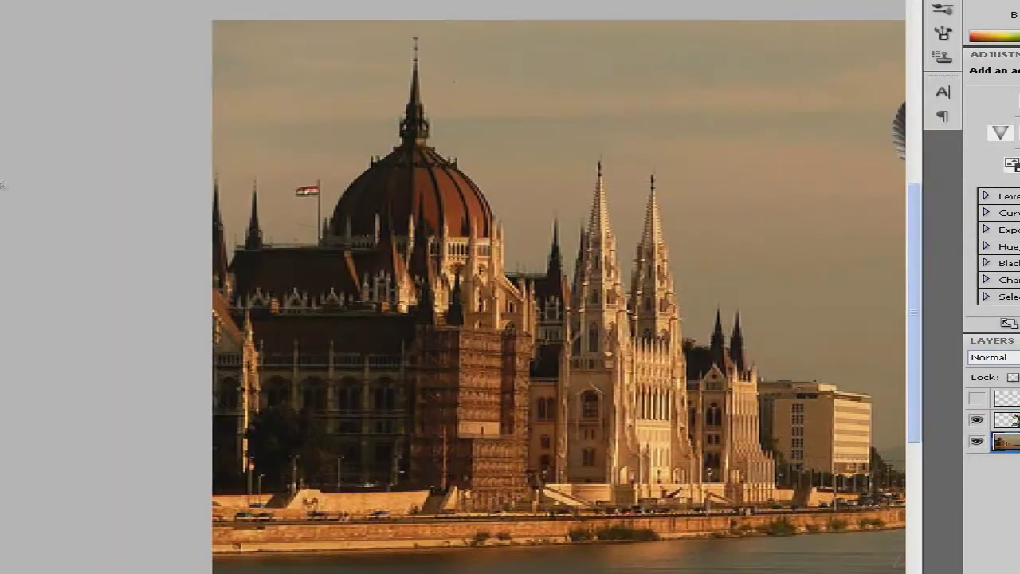
{"action": "left_click_drag", "start_coordinate": [289, 193], "coordinate": [322, 194]}
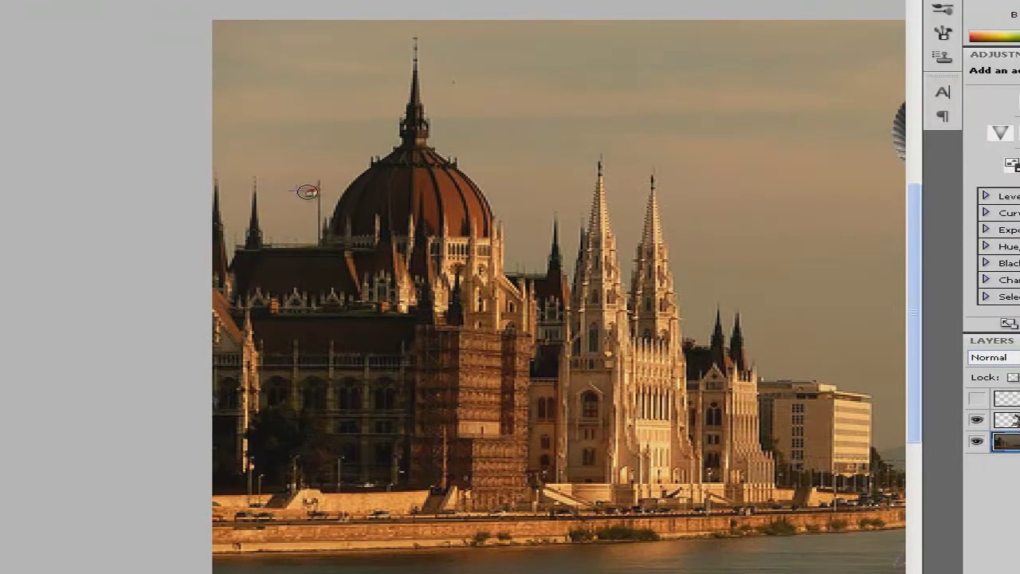
{"action": "left_click_drag", "start_coordinate": [318, 233], "coordinate": [309, 215]}
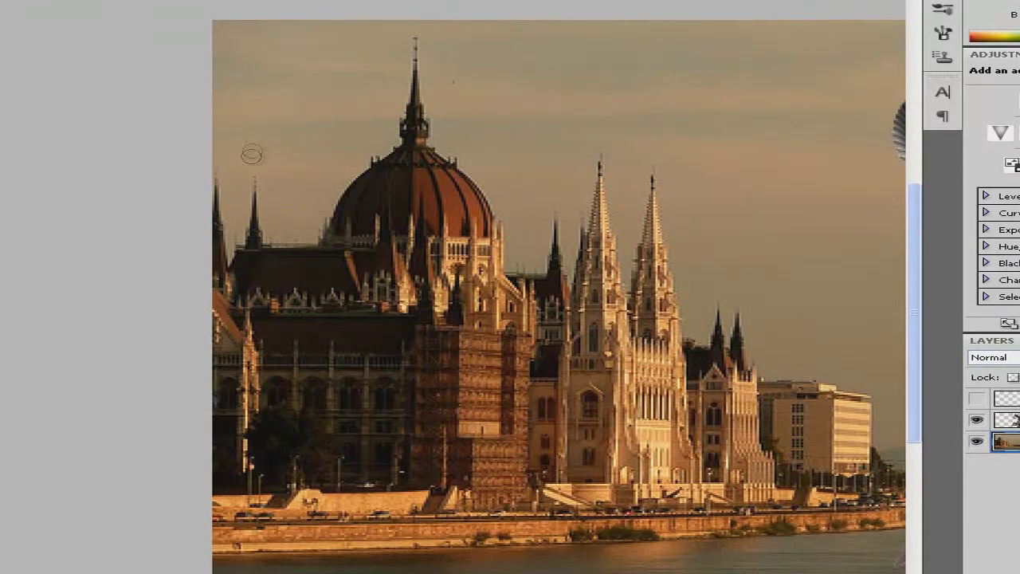
{"action": "key", "text": "ctrl+minus"}
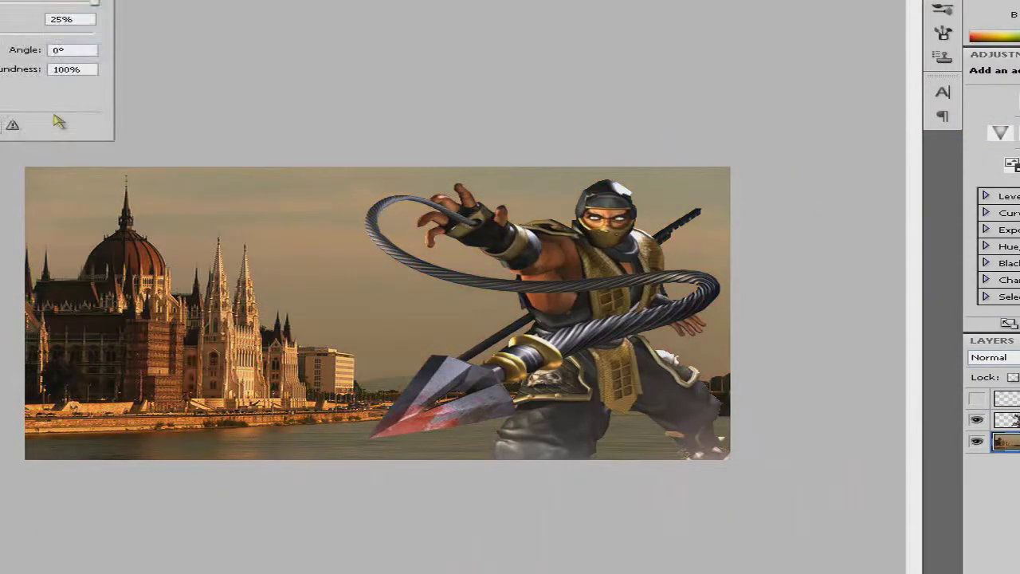
Step: Select the sky, then browse to the 15K Graphics Pack's Resources > Fire & Explosions stock folder
{"action": "mouse_move", "coordinate": [32, 171]}
{"action": "left_mouse_down"}
{"action": "mouse_move", "coordinate": [136, 167]}
{"action": "mouse_move", "coordinate": [176, 223]}
{"action": "mouse_move", "coordinate": [294, 278]}
{"action": "left_mouse_up"}
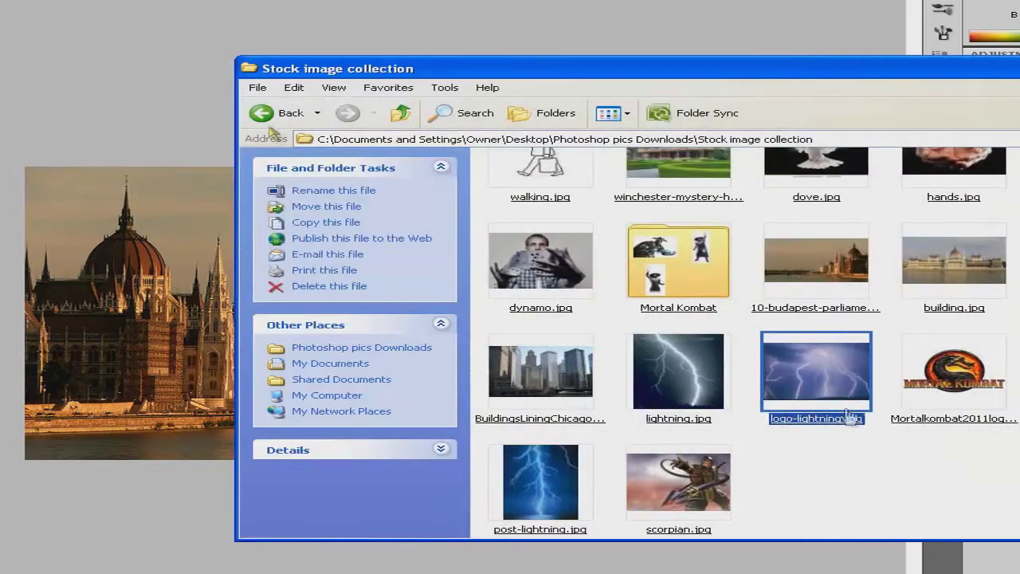
{"action": "left_click", "coordinate": [271, 115]}
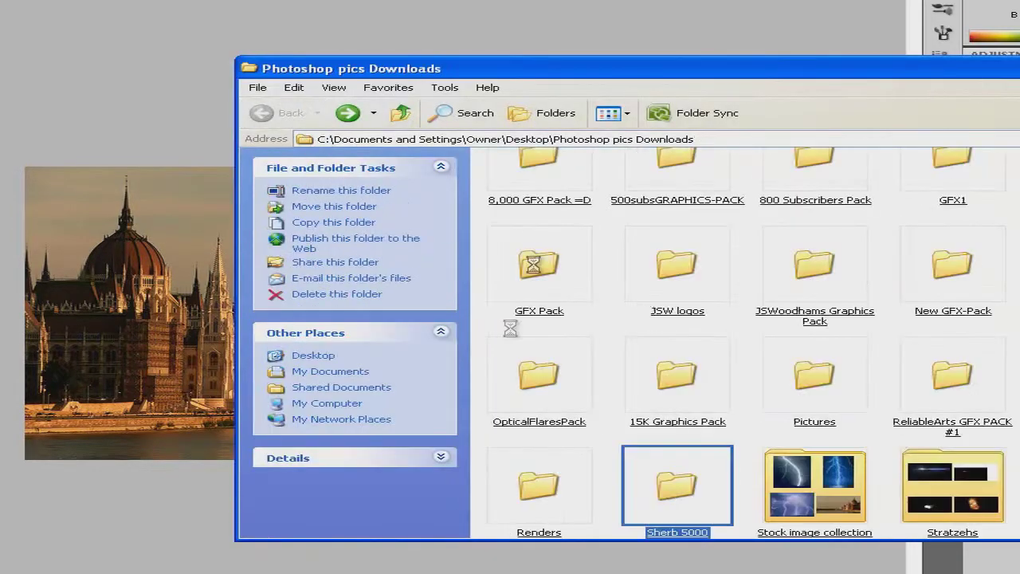
{"action": "double_click", "coordinate": [677, 374]}
{"action": "double_click", "coordinate": [528, 348]}
{"action": "double_click", "coordinate": [523, 298]}
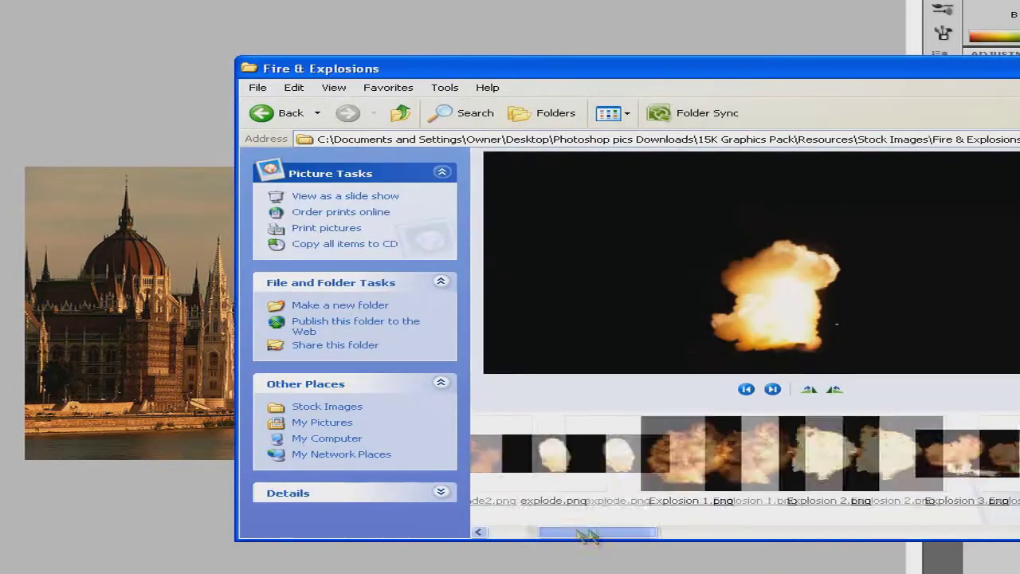
{"action": "left_click_drag", "start_coordinate": [588, 535], "coordinate": [712, 537]}
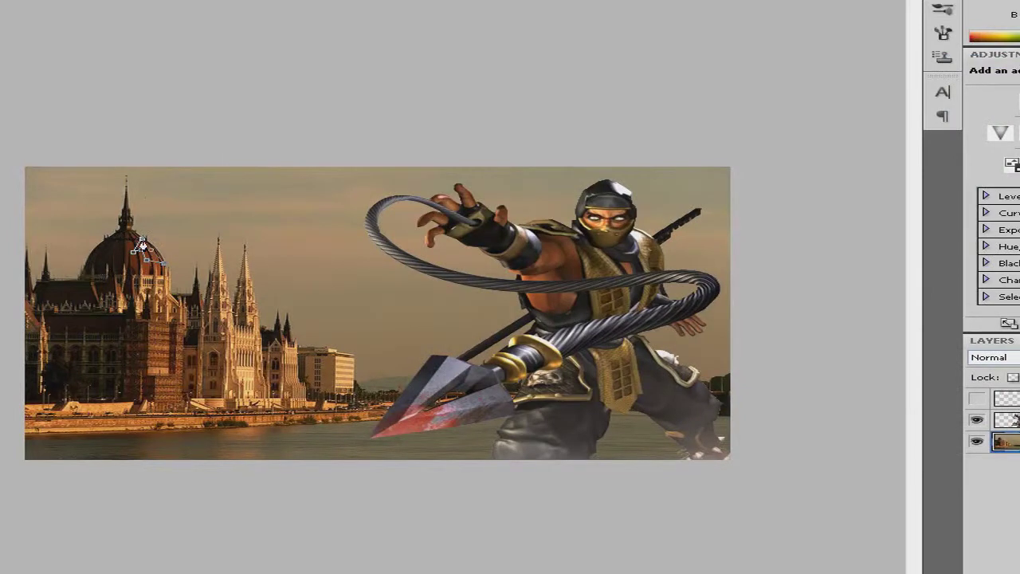
Step: Turn the dome path into a selection, copy it to a new layer, and duplicate the city background
{"action": "right_click", "coordinate": [141, 243]}
{"action": "left_click", "coordinate": [191, 303]}
{"action": "key", "text": "Return"}
{"action": "key", "text": "ctrl+j"}
{"action": "key", "text": "alt+bracketleft"}
{"action": "key", "text": "ctrl+j"}
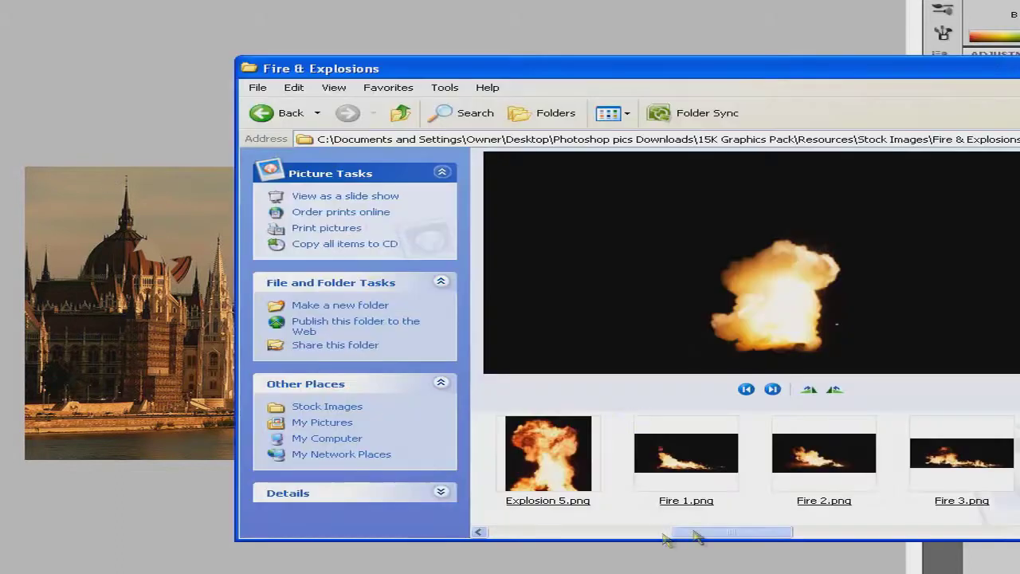
Step: Place the Fire 2 and explosion images, shrunk and positioned onto the parliament dome
{"action": "scroll", "coordinate": [669, 540], "scroll_direction": "right", "scroll_amount": 2}
{"action": "left_click_drag", "start_coordinate": [706, 455], "coordinate": [176, 307]}
{"action": "key", "text": "Return"}
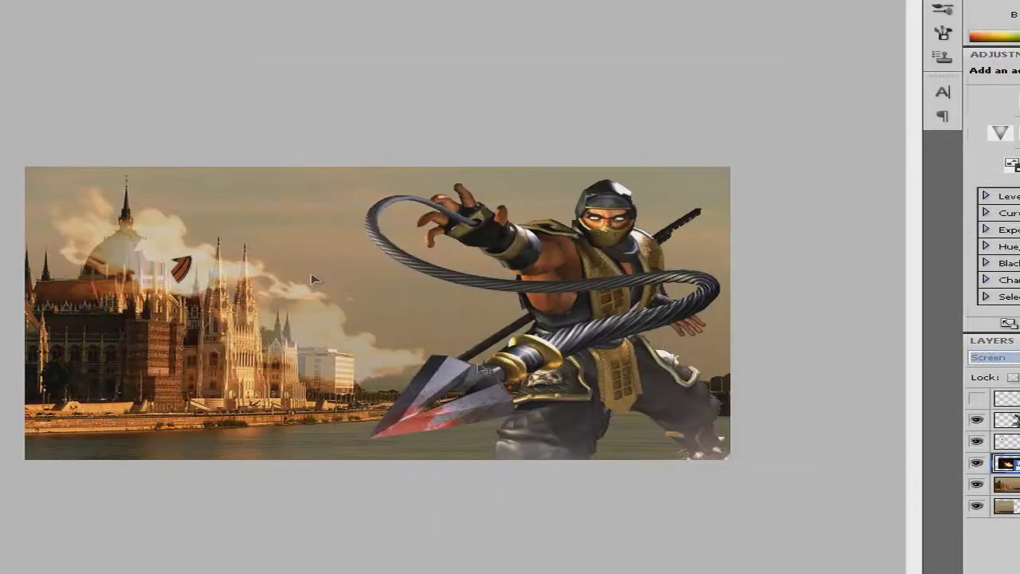
{"action": "left_click_drag", "start_coordinate": [394, 302], "coordinate": [182, 233]}
{"action": "left_click", "coordinate": [398, 199]}
{"action": "scroll", "coordinate": [547, 478], "scroll_direction": "left", "scroll_amount": 3}
{"action": "left_click", "coordinate": [547, 478]}
{"action": "left_click_drag", "start_coordinate": [546, 478], "coordinate": [176, 307]}
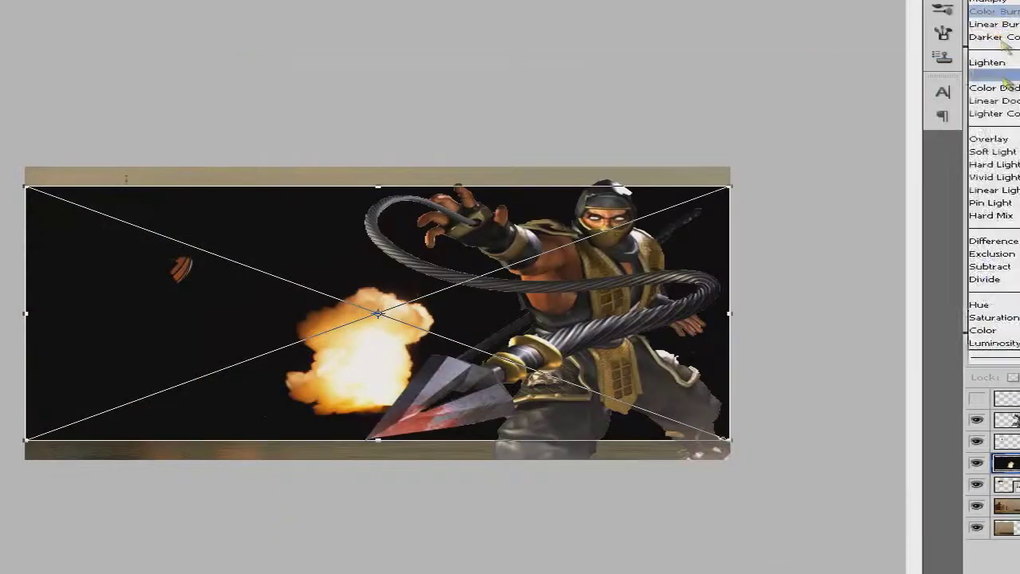
{"action": "left_click", "coordinate": [398, 199]}
{"action": "key", "text": "Return"}
Step: Add empty layers above the fire, try and undo a dark brush patch, then return to the city layer
{"action": "key", "text": "ctrl+shift+alt+n"}
{"action": "key", "text": "Return"}
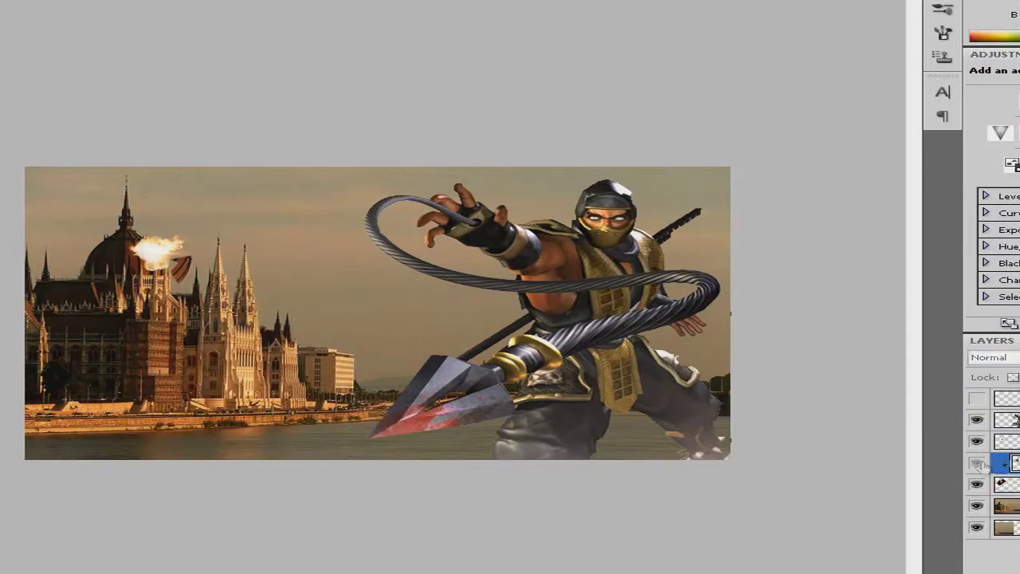
{"action": "left_click", "coordinate": [144, 251]}
{"action": "key", "text": "ctrl+z"}
{"action": "right_click", "coordinate": [121, 280]}
{"action": "key", "text": "Return"}
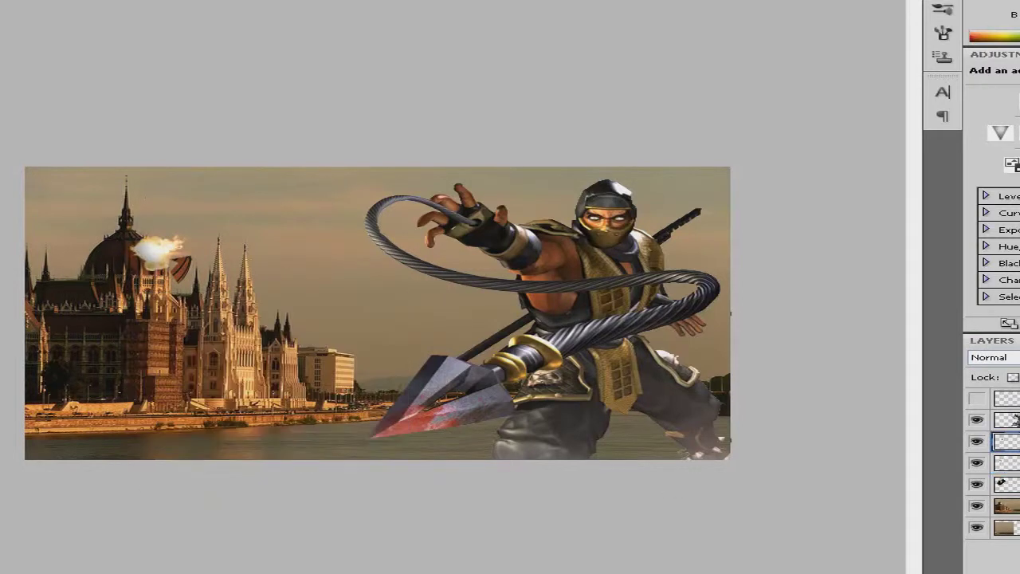
{"action": "key", "text": "ctrl+shift+alt+n"}
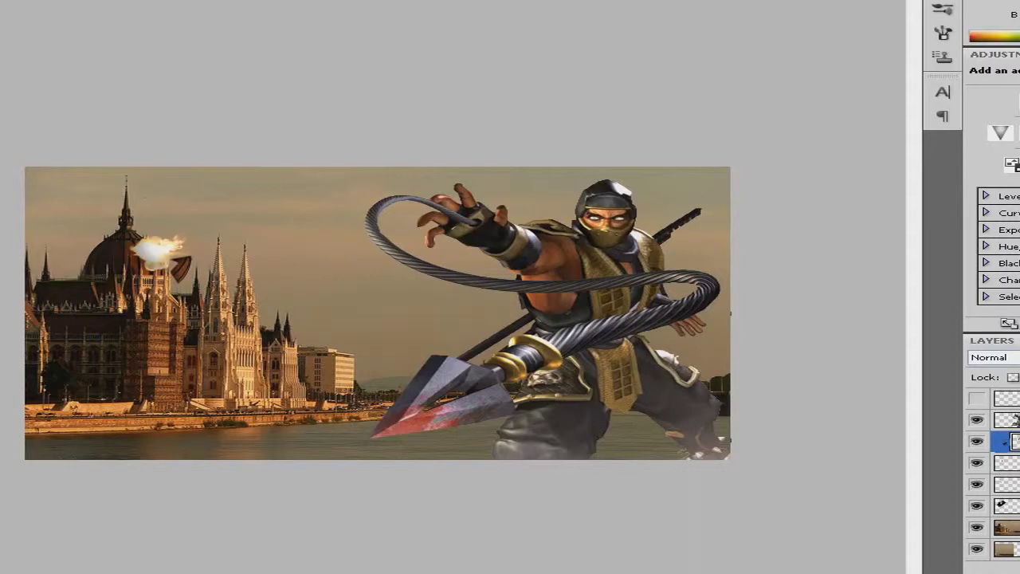
{"action": "key", "text": "alt+bracketleft"}
{"action": "key", "text": "alt+bracketleft"}
{"action": "key", "text": "alt+bracketleft"}
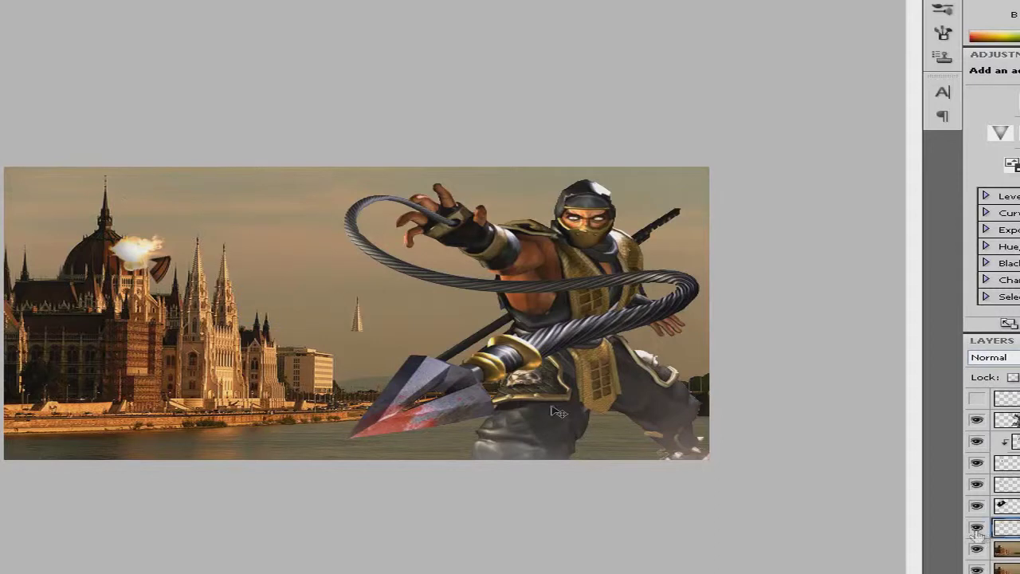
Step: Move the spike fragment beside the parliament spires, scale it smaller, and return to the stock folder
{"action": "left_click_drag", "start_coordinate": [354, 307], "coordinate": [274, 287]}
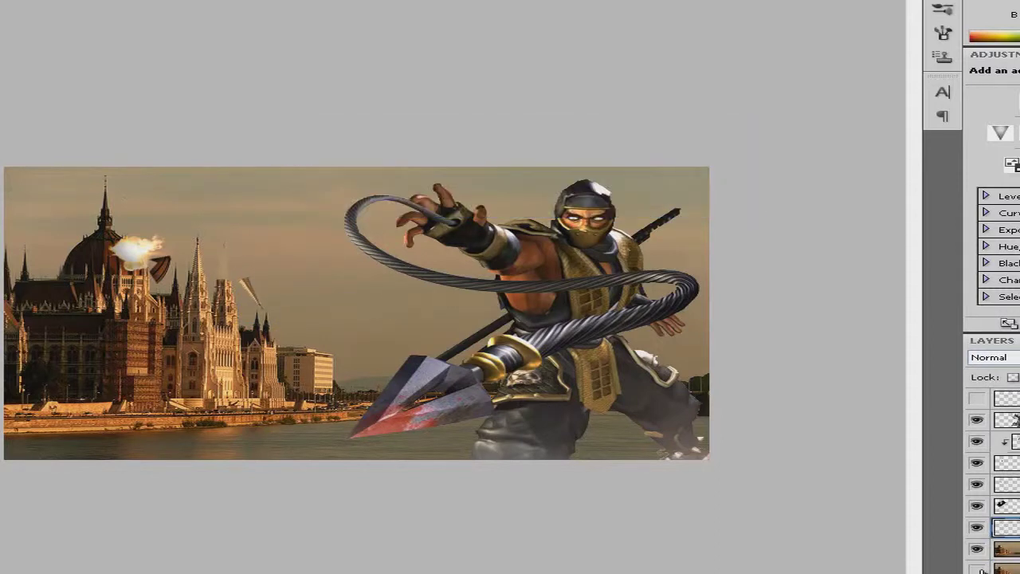
{"action": "key", "text": "ctrl+t"}
{"action": "left_click_drag", "start_coordinate": [797, 489], "coordinate": [398, 489]}
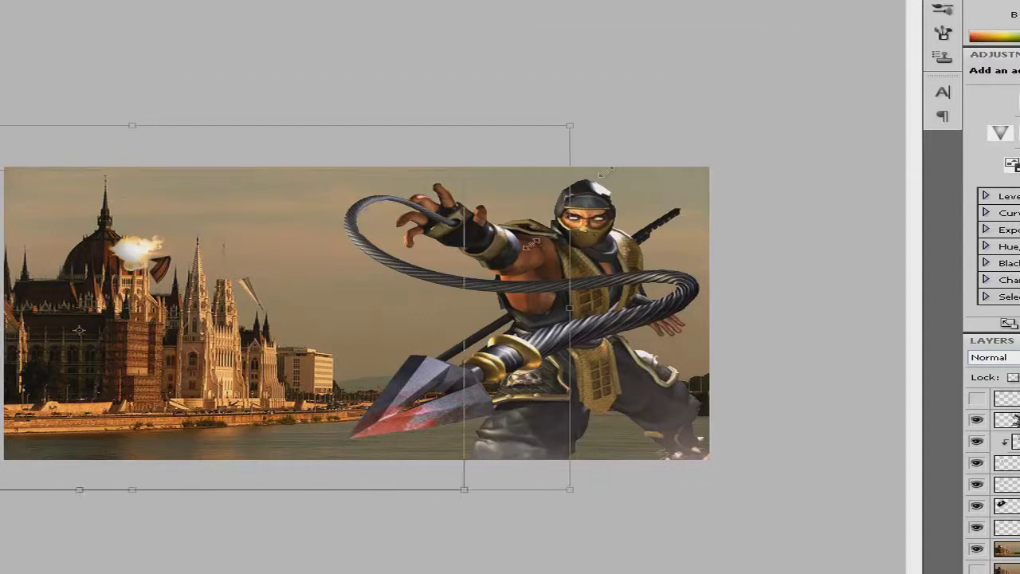
{"action": "key", "text": "Return"}
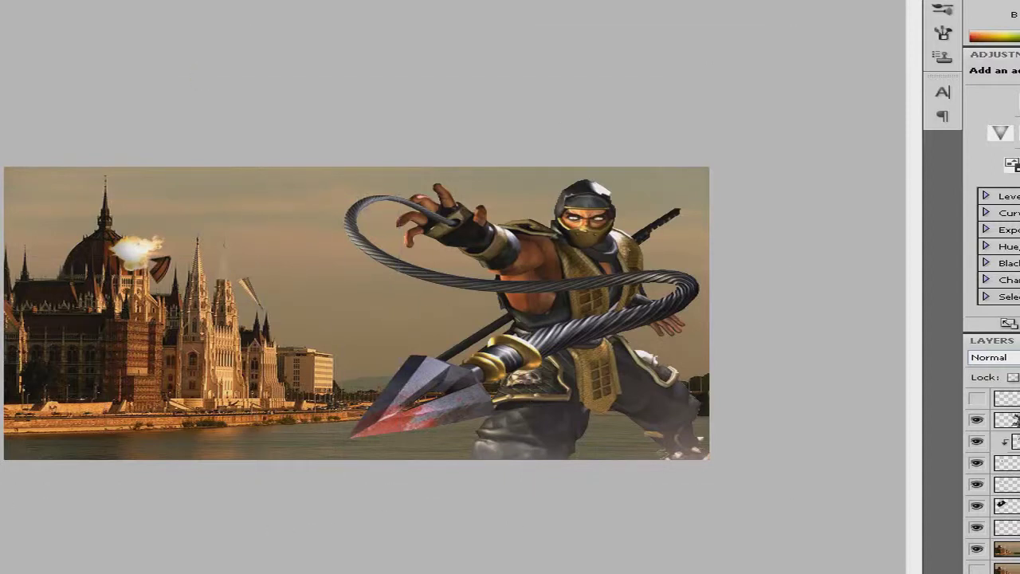
{"action": "key", "text": "alt+Tab"}
{"action": "key", "text": "BackSpace"}
Step: Go up to the Resources folder and open the stock image collection folder
{"action": "key", "text": "BackSpace"}
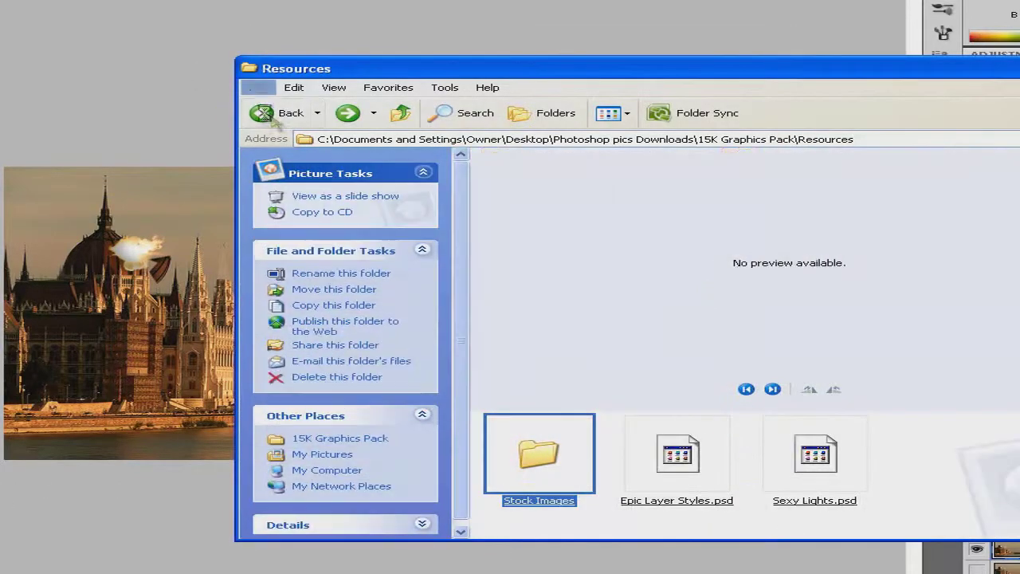
{"action": "key", "text": "BackSpace"}
{"action": "key", "text": "BackSpace"}
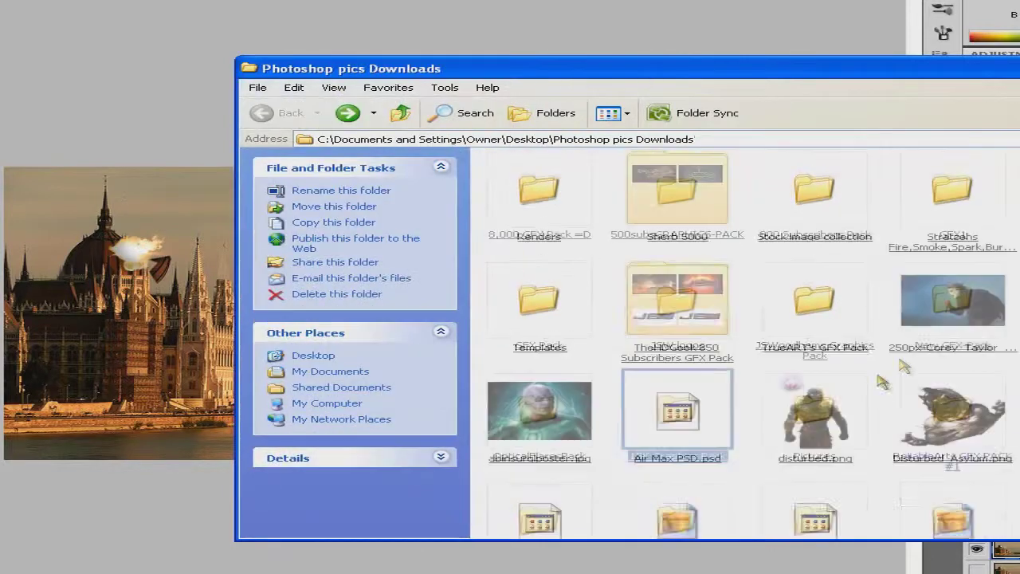
{"action": "double_click", "coordinate": [799, 313]}
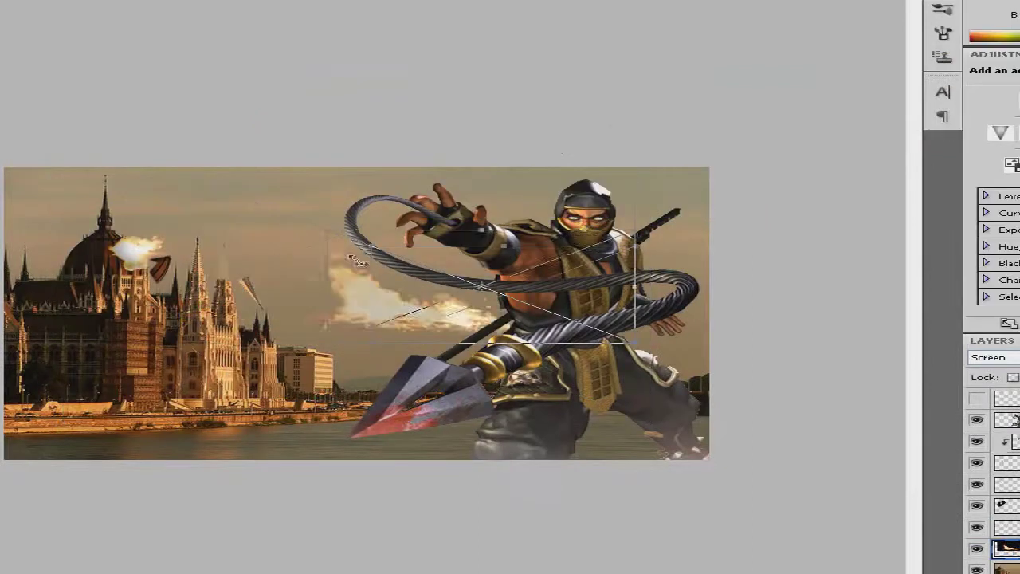
Step: Shrink the placed fire to a small flame on the right spire and paint dark smoke beside it on a new layer
{"action": "key", "text": "ctrl+t"}
{"action": "left_click_drag", "start_coordinate": [328, 205], "coordinate": [275, 239]}
{"action": "key", "text": "Return"}
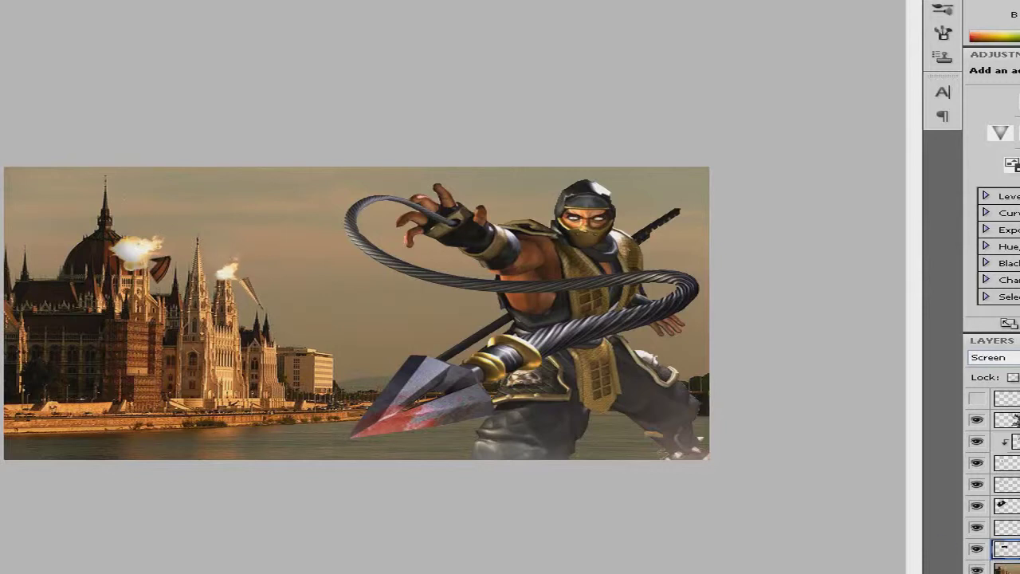
{"action": "key", "text": "ctrl+shift+alt+n"}
{"action": "key", "text": "ctrl+z"}
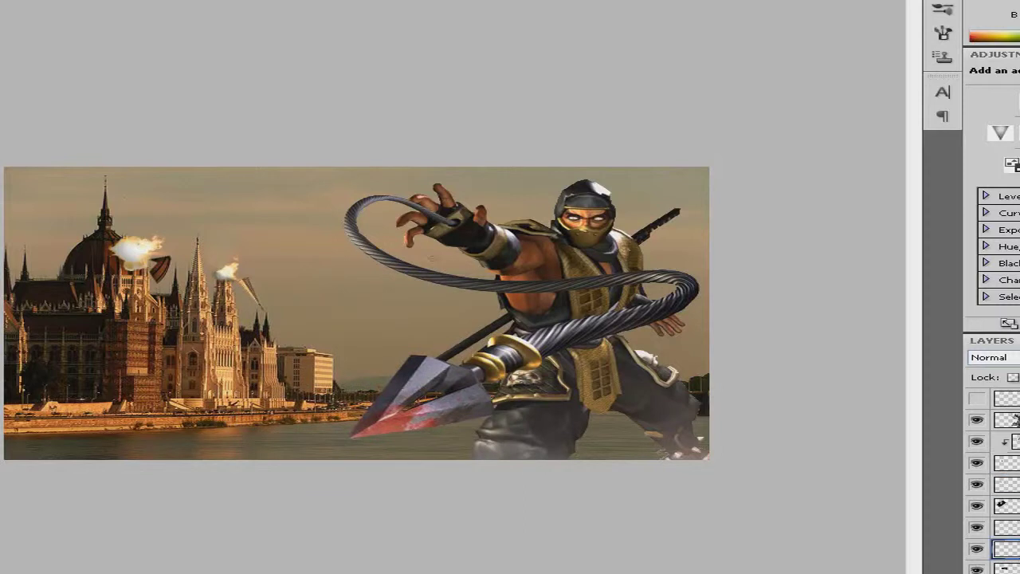
{"action": "right_click", "coordinate": [224, 285]}
{"action": "key", "text": "Escape"}
{"action": "left_click_drag", "start_coordinate": [236, 273], "coordinate": [248, 281]}
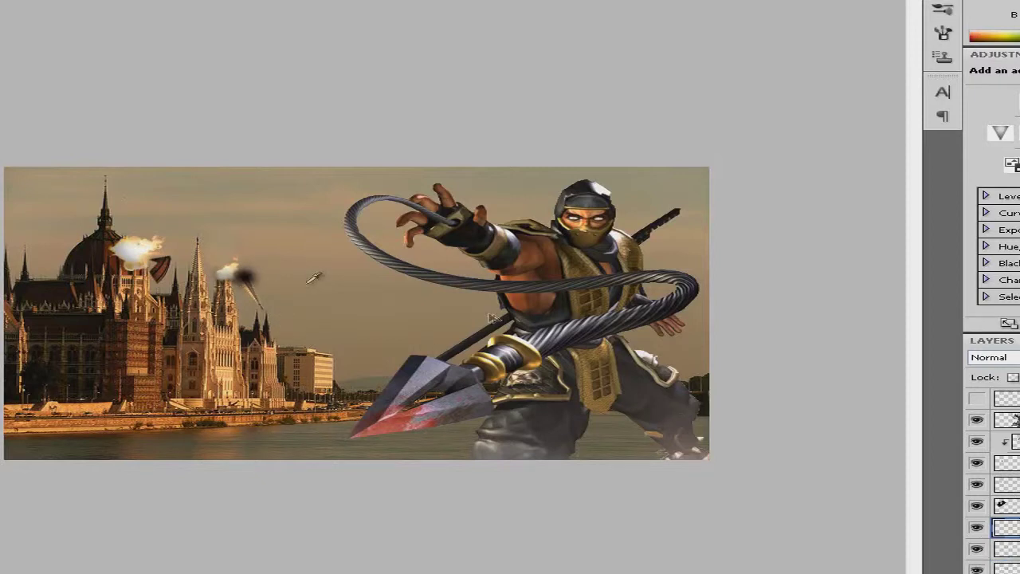
Step: Zoom in on the parliament, select the Screen-blended fire layer, and adjust the brush size and hardness
{"action": "key", "text": "ctrl+plus"}
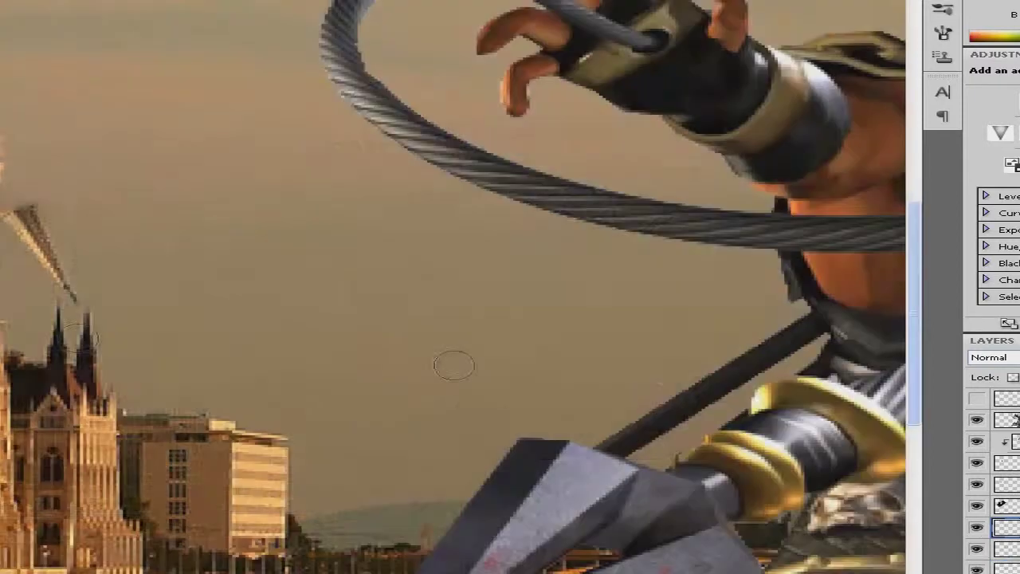
{"action": "scroll", "coordinate": [455, 365], "scroll_direction": "left", "scroll_amount": 10}
{"action": "right_click", "coordinate": [787, 258]}
{"action": "key", "text": "Escape"}
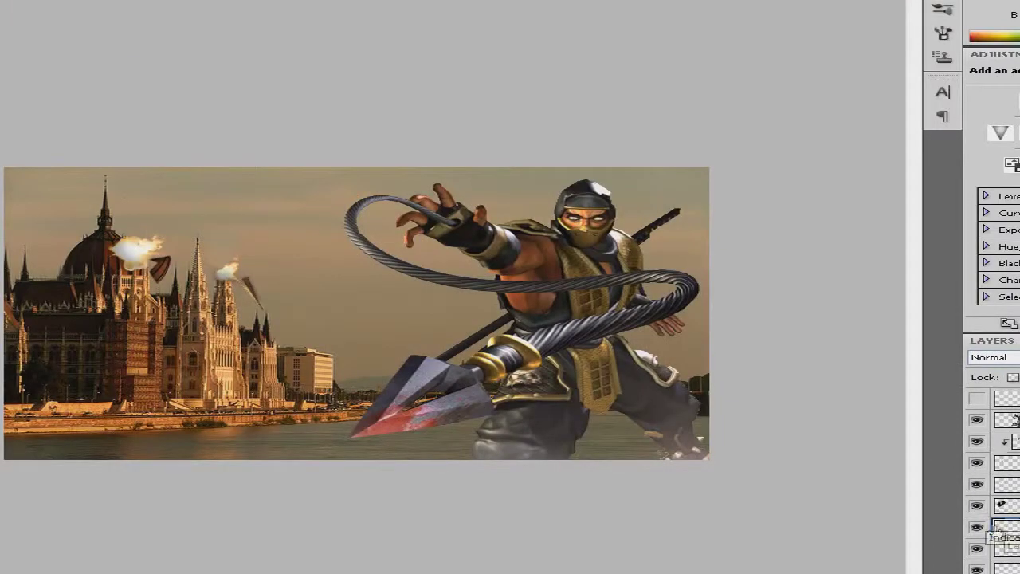
{"action": "left_click", "coordinate": [1006, 504]}
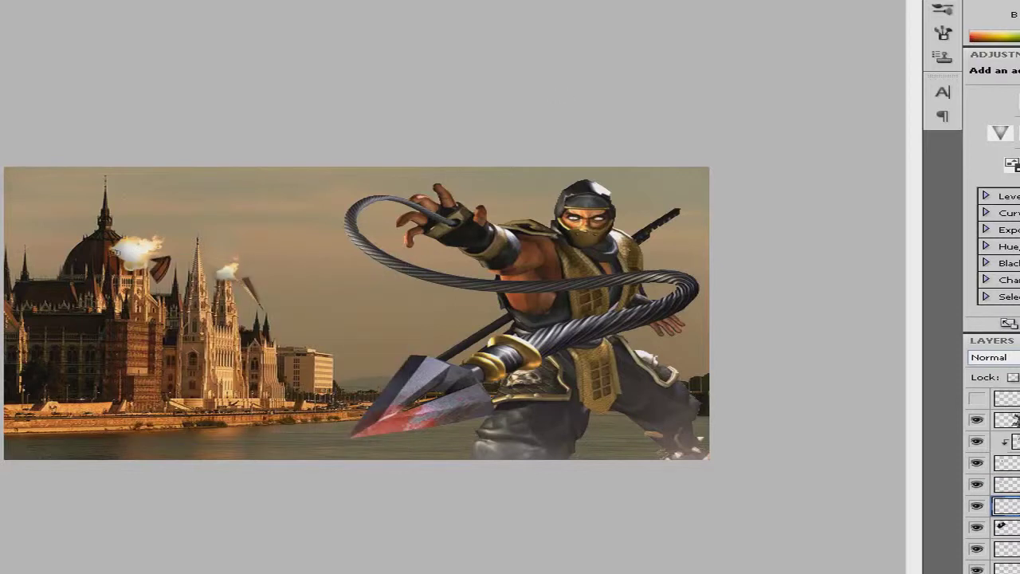
{"action": "right_click", "coordinate": [128, 259]}
{"action": "key", "text": "Return"}
{"action": "left_click", "coordinate": [373, 100], "text": "shift"}
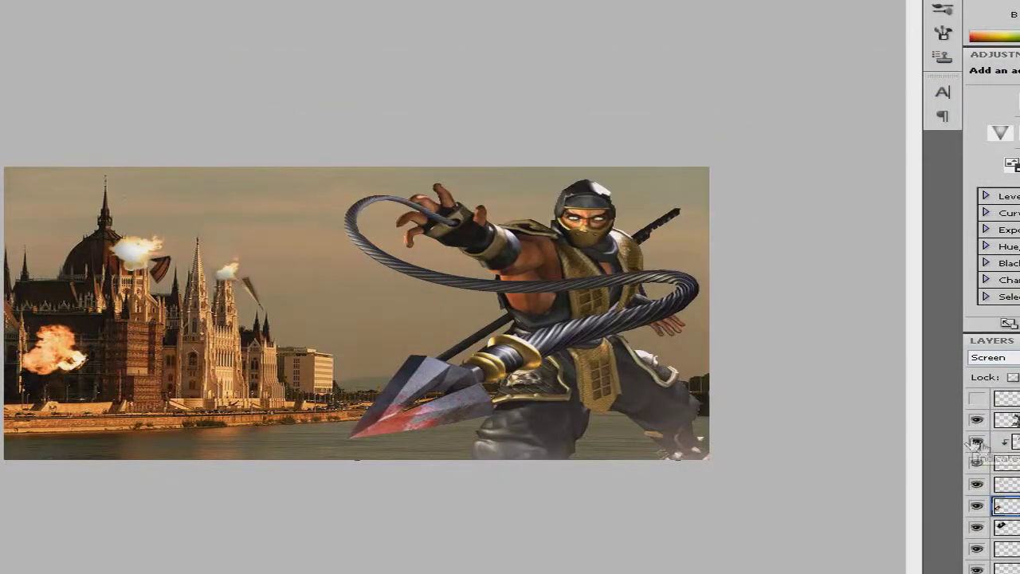
Step: Select the layer beneath the lower-left fire burst, check the brush settings, and browse the Fire & Explosions folder
{"action": "left_click", "coordinate": [983, 483]}
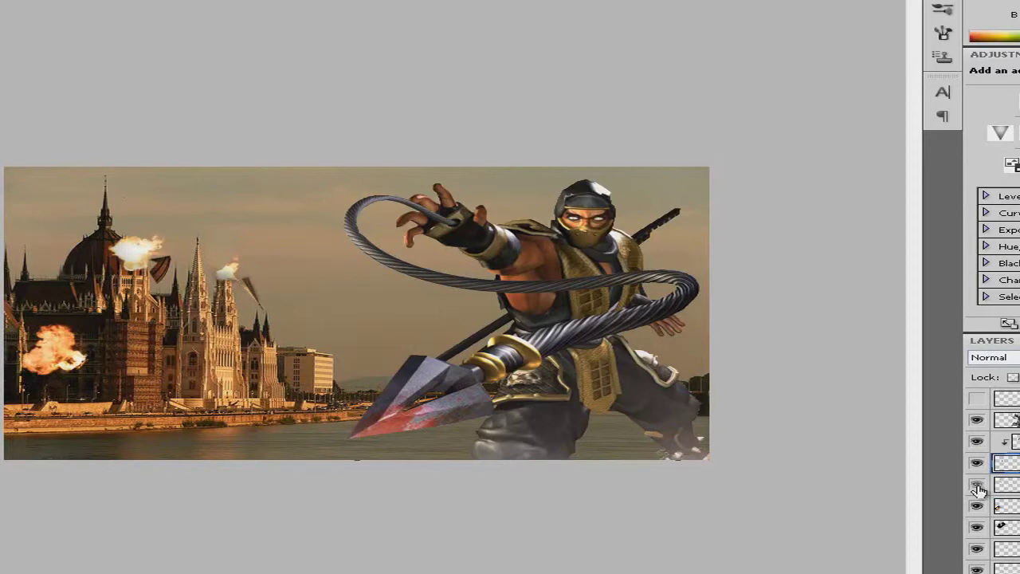
{"action": "right_click", "coordinate": [86, 366]}
{"action": "key", "text": "Escape"}
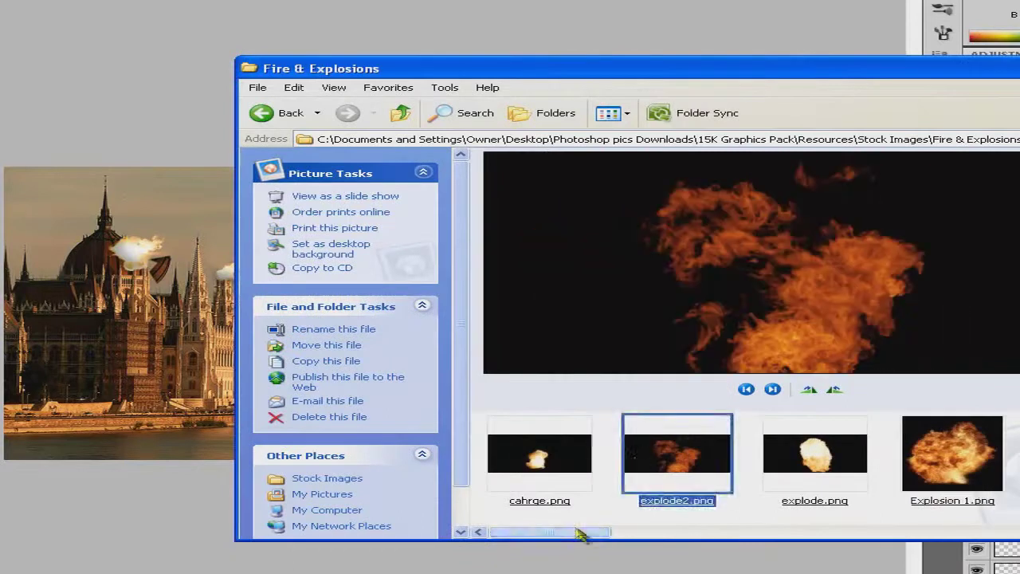
{"action": "left_click_drag", "start_coordinate": [580, 531], "coordinate": [794, 526]}
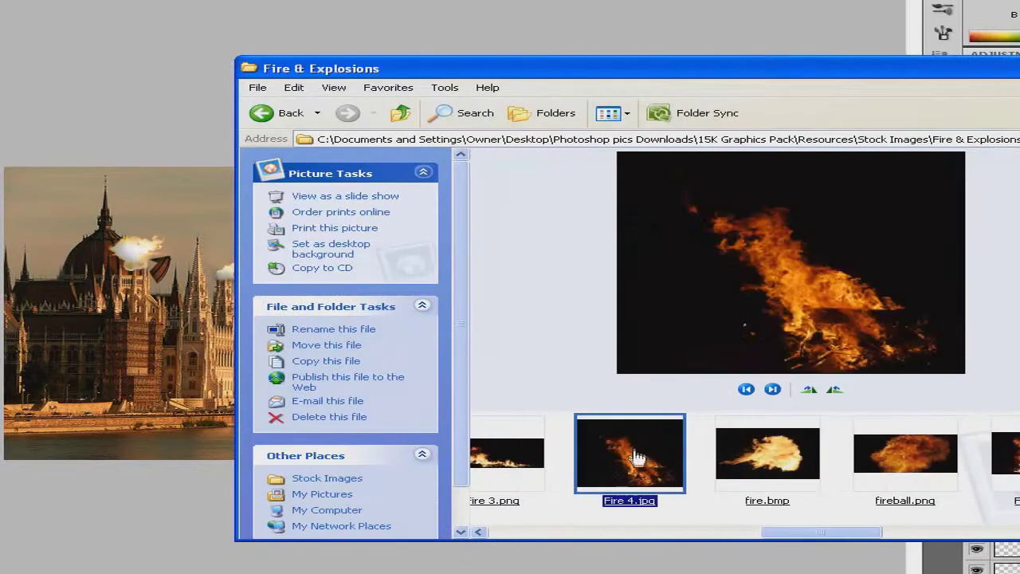
Step: Place the Fire 4 image over the parliament's left wing
{"action": "left_click_drag", "start_coordinate": [630, 455], "coordinate": [183, 259]}
{"action": "key", "text": "Escape"}
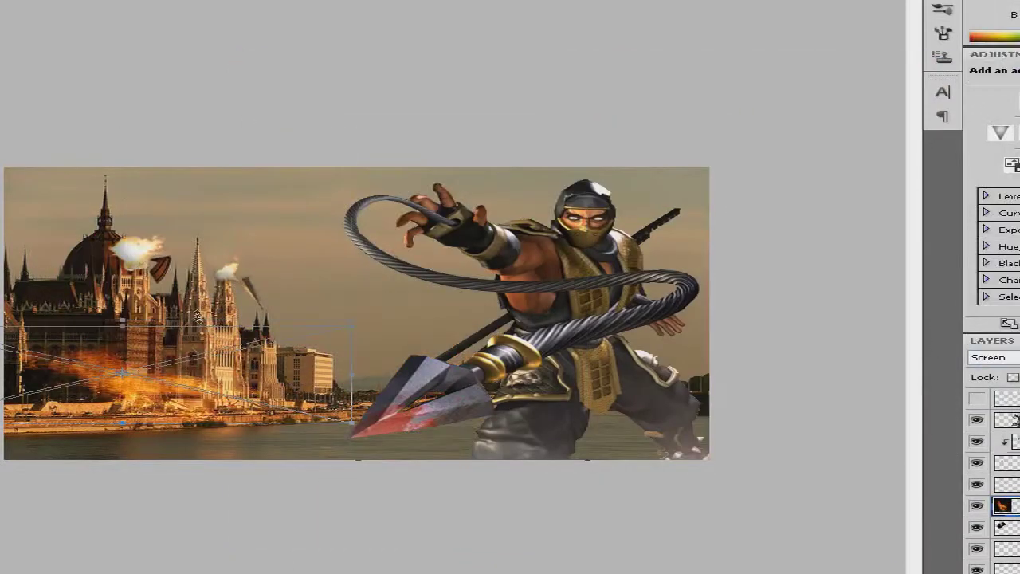
{"action": "key", "text": "Return"}
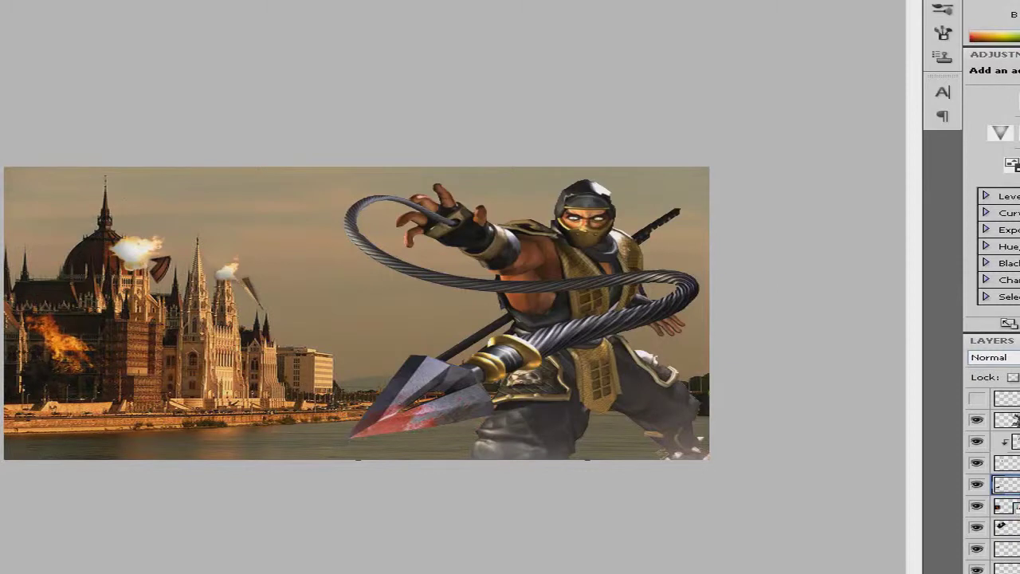
Step: Hide the ninja layer, place another flame image, and add a new empty layer
{"action": "left_click", "coordinate": [976, 420]}
{"action": "left_click", "coordinate": [696, 453]}
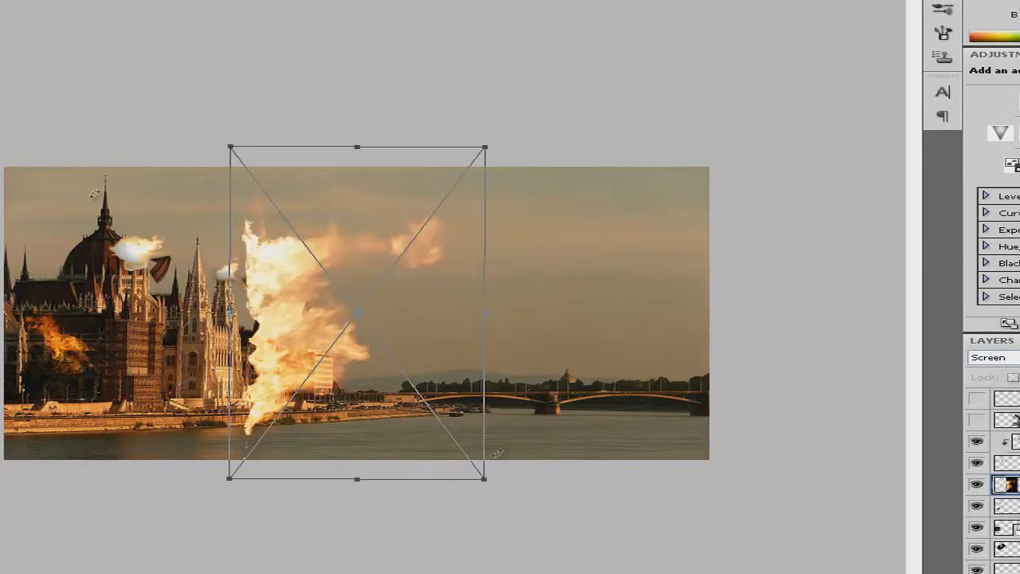
{"action": "left_click", "coordinate": [398, 198]}
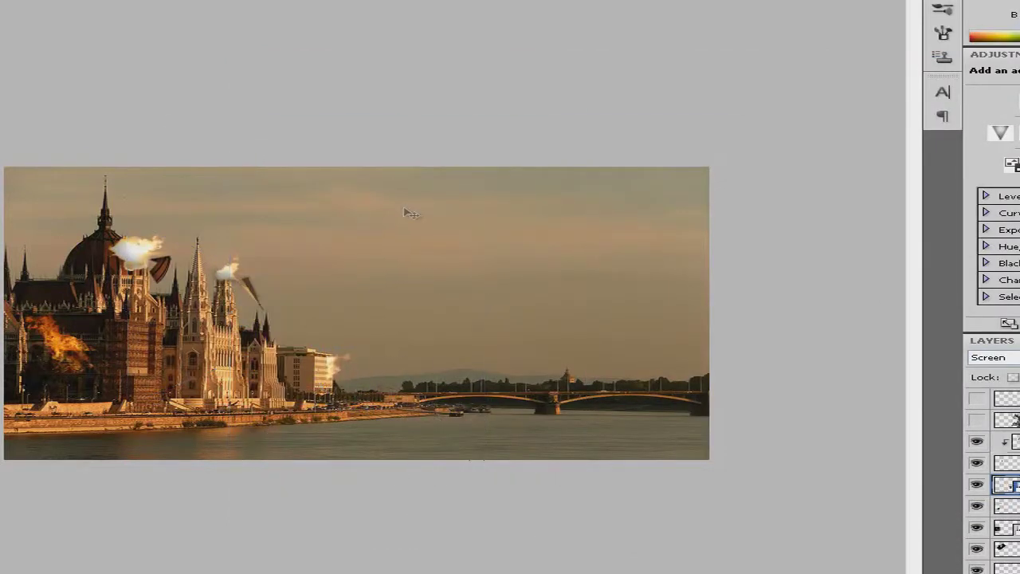
{"action": "key", "text": "ctrl+shift+alt+n"}
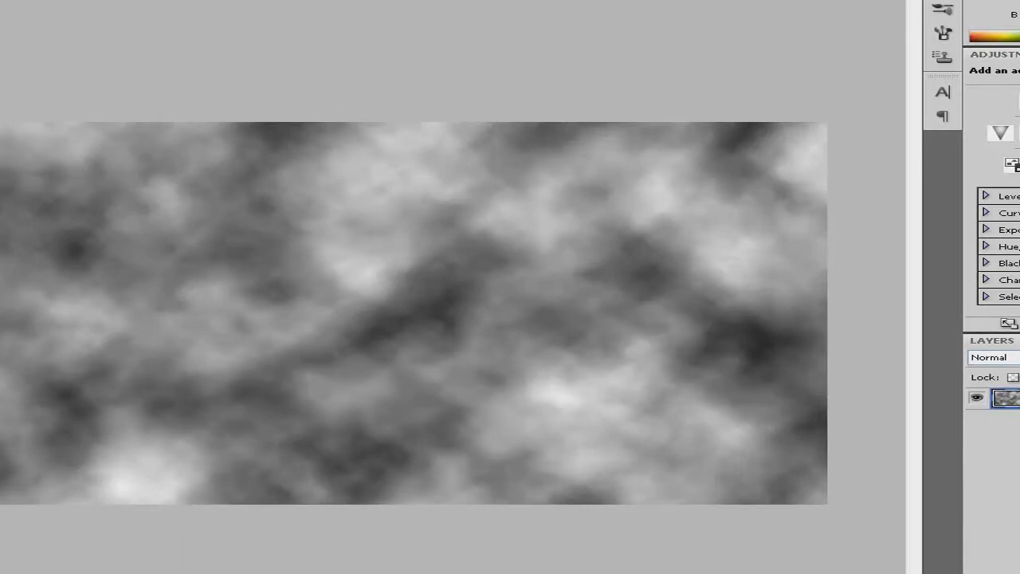
Step: Darken the rendered clouds to Brightness -87 and erase their edges with a soft eraser
{"action": "left_click", "coordinate": [996, 570]}
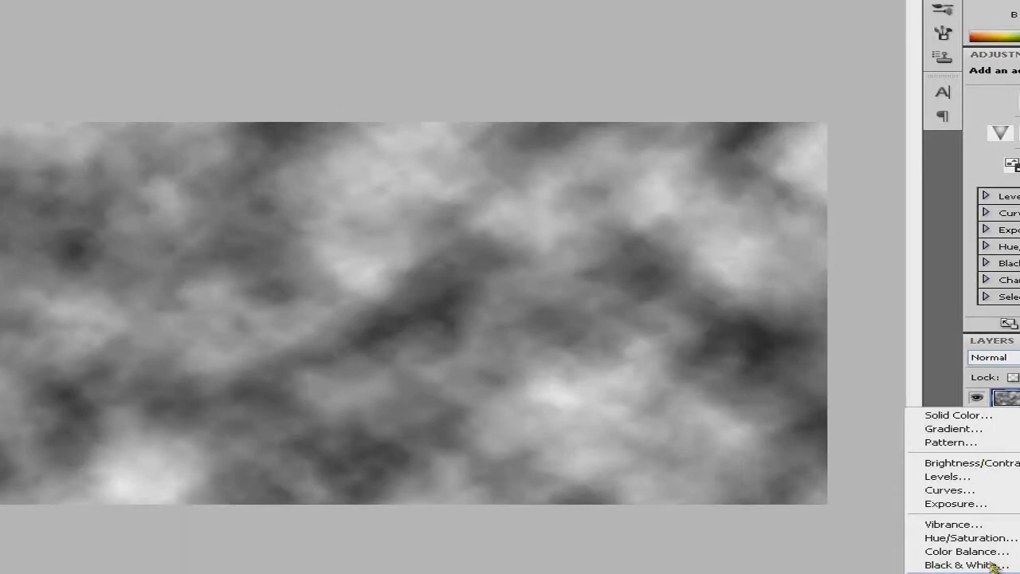
{"action": "left_click_drag", "start_coordinate": [455, 161], "coordinate": [392, 162]}
{"action": "left_click", "coordinate": [598, 144]}
{"action": "right_click", "coordinate": [383, 255]}
{"action": "key", "text": "Return"}
{"action": "mouse_move", "coordinate": [756, 127]}
{"action": "left_mouse_down"}
{"action": "mouse_move", "coordinate": [102, 547]}
{"action": "mouse_move", "coordinate": [32, 470]}
{"action": "mouse_move", "coordinate": [364, 540]}
{"action": "left_mouse_up"}
{"action": "left_click_drag", "start_coordinate": [558, 144], "coordinate": [92, 114]}
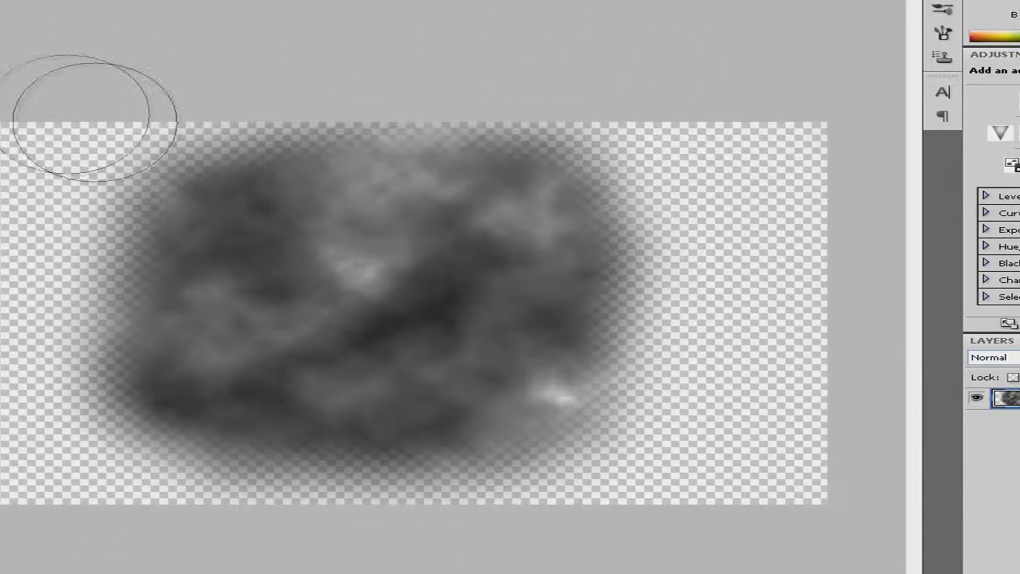
Step: Define the cloud image as a smoke brush preset and add a new empty layer for smoke
{"action": "key", "text": "ctrl+t"}
{"action": "right_click", "coordinate": [496, 326]}
{"action": "key", "text": "Escape"}
{"action": "key", "text": "Escape"}
{"action": "right_click", "coordinate": [390, 311]}
{"action": "key", "text": "Escape"}
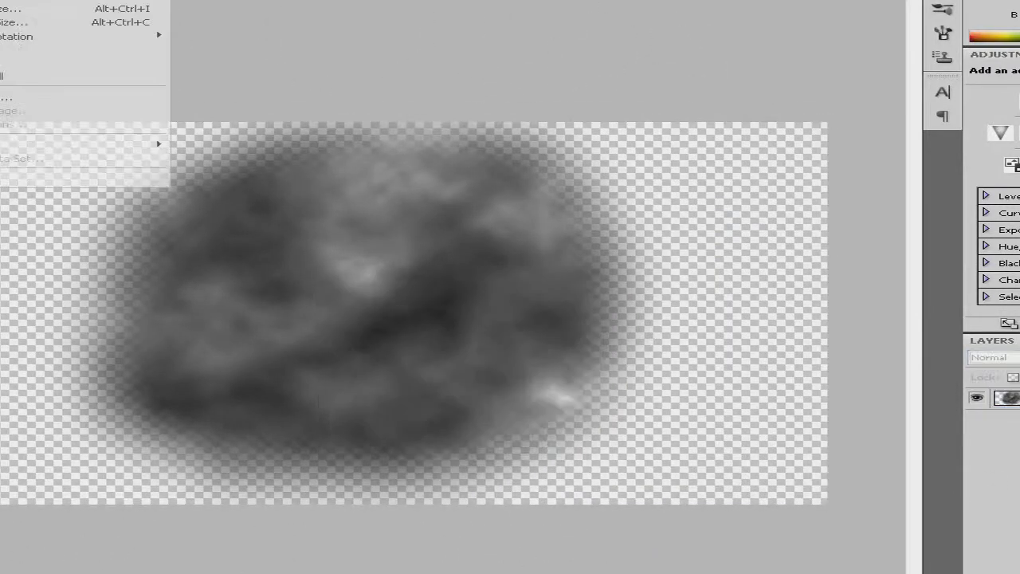
{"action": "left_click", "coordinate": [48, 231]}
{"action": "left_click", "coordinate": [749, 162]}
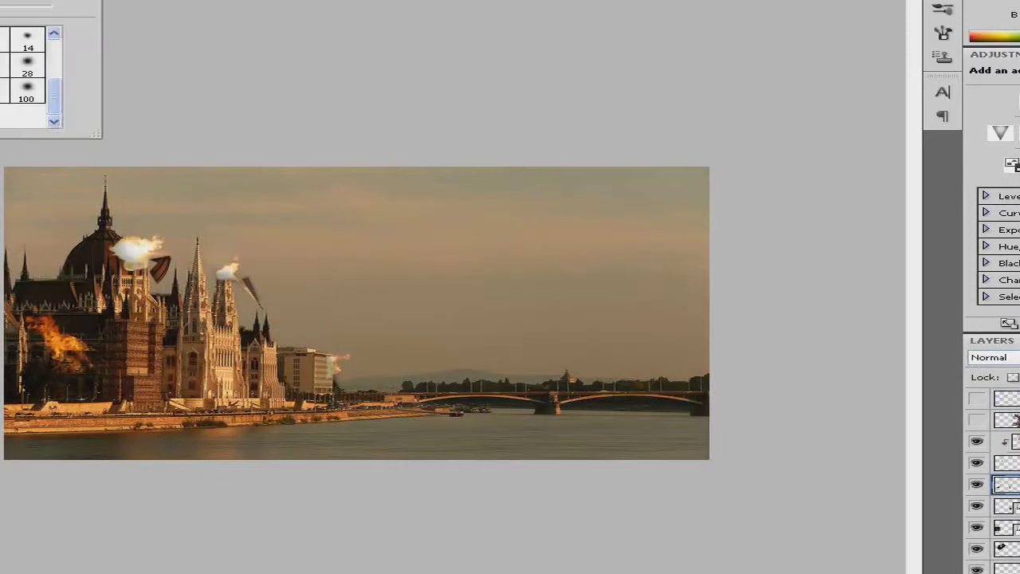
{"action": "key", "text": "Escape"}
{"action": "key", "text": "ctrl+shift+alt+n"}
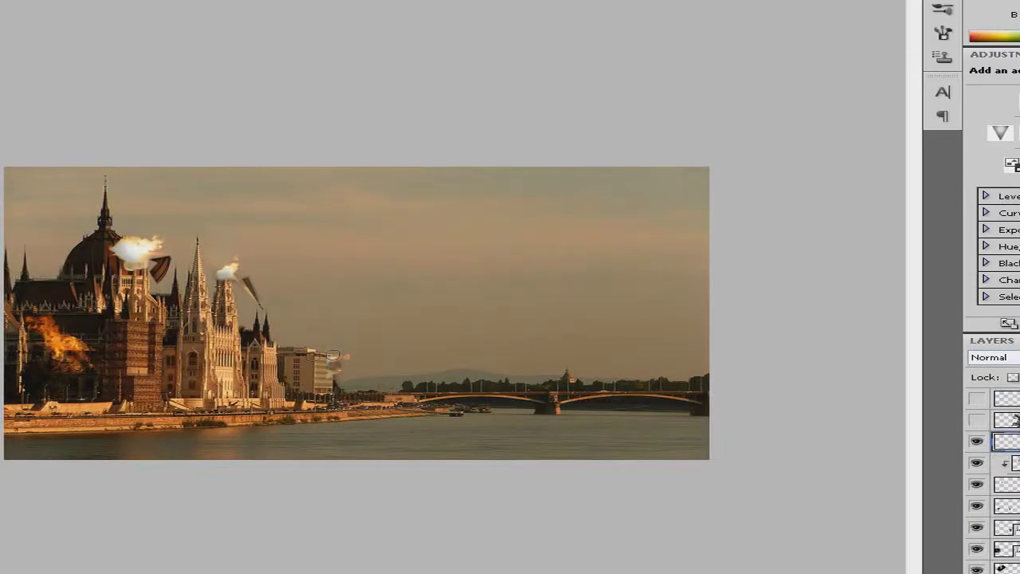
Step: Choose the new cloud brush tip and turn on Shape Dynamics and Scattering
{"action": "left_click", "coordinate": [942, 32]}
{"action": "left_click", "coordinate": [853, 36]}
{"action": "left_click", "coordinate": [613, 62]}
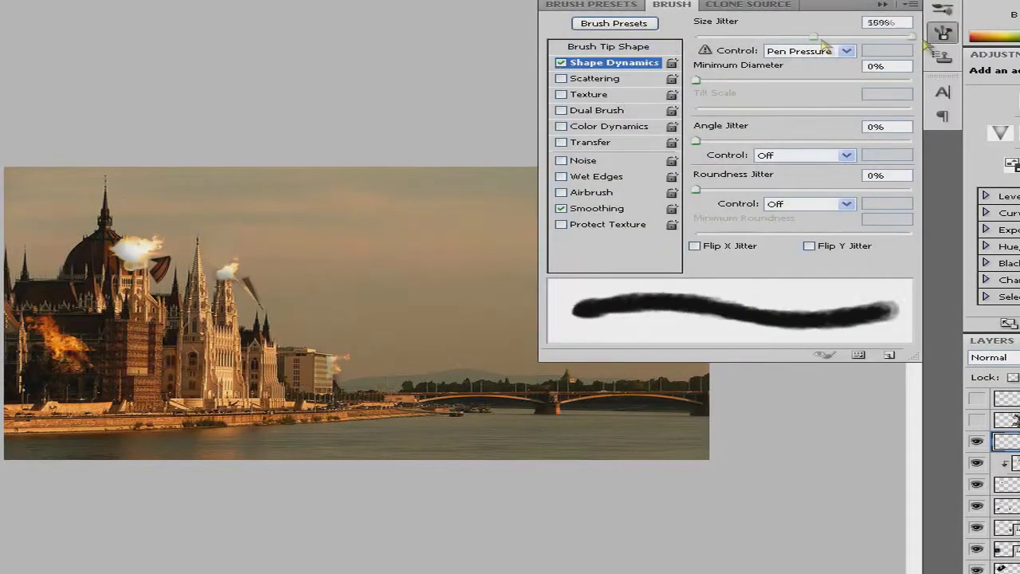
{"action": "left_click", "coordinate": [567, 78]}
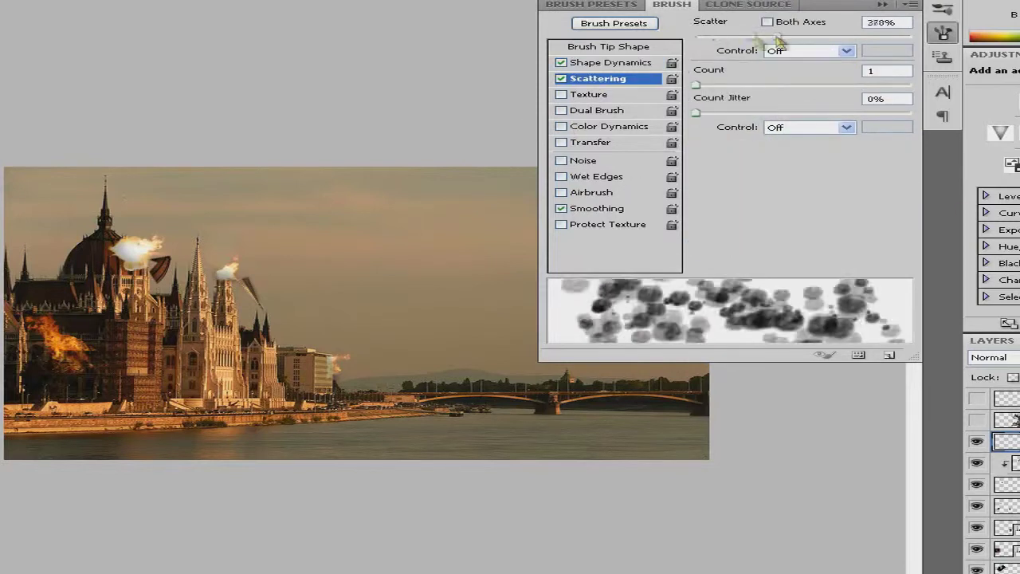
{"action": "left_click", "coordinate": [588, 94]}
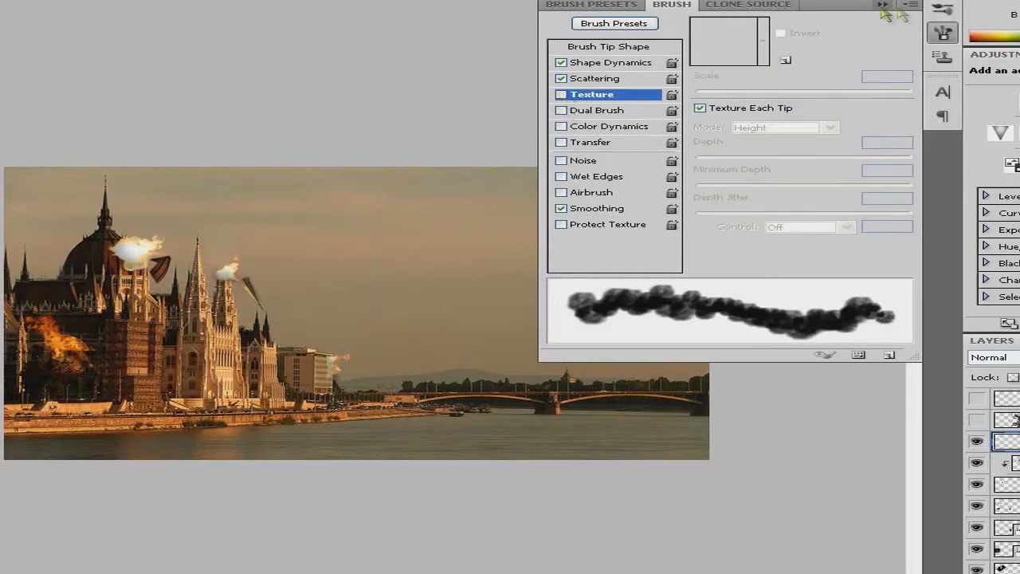
{"action": "key", "text": "F5"}
Step: Paint dark smoke: a tall column from the riverbank, a plume over the dome, a trail above the spire
{"action": "left_click_drag", "start_coordinate": [343, 360], "coordinate": [386, 322]}
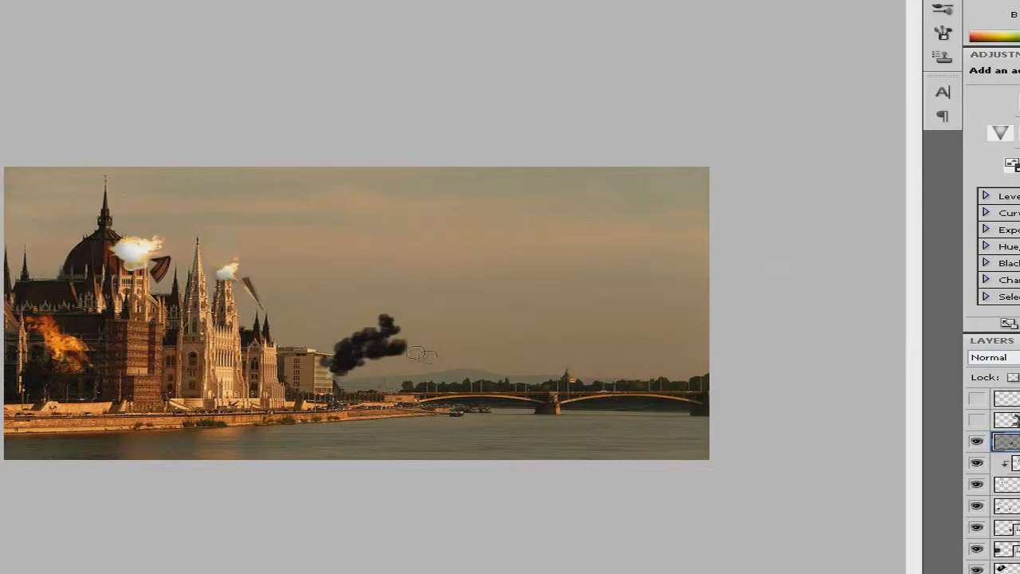
{"action": "key", "text": "ctrl+z"}
{"action": "left_click_drag", "start_coordinate": [343, 370], "coordinate": [363, 275]}
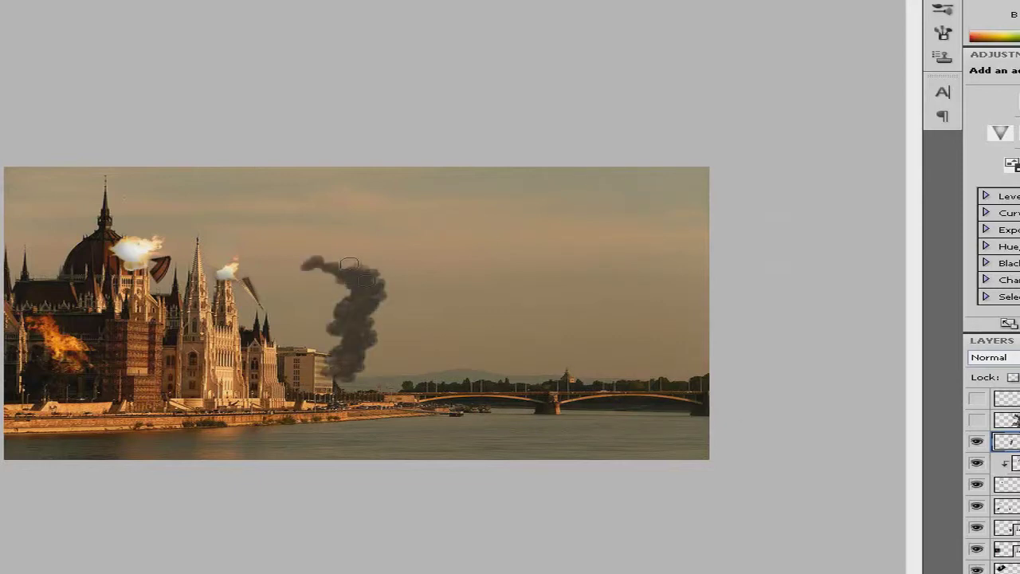
{"action": "left_click_drag", "start_coordinate": [148, 255], "coordinate": [83, 195]}
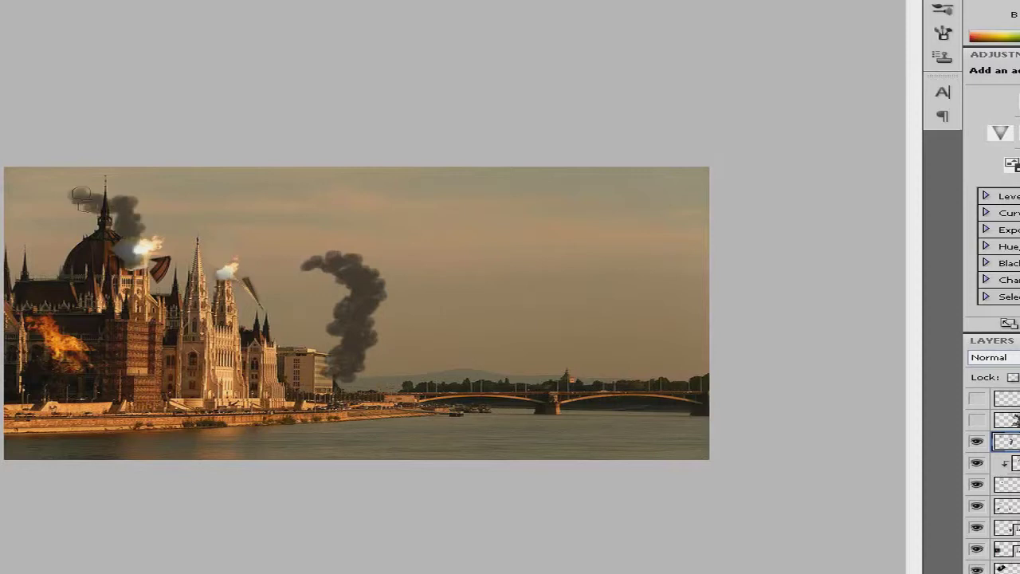
{"action": "right_click", "coordinate": [282, 269]}
{"action": "key", "text": "Return"}
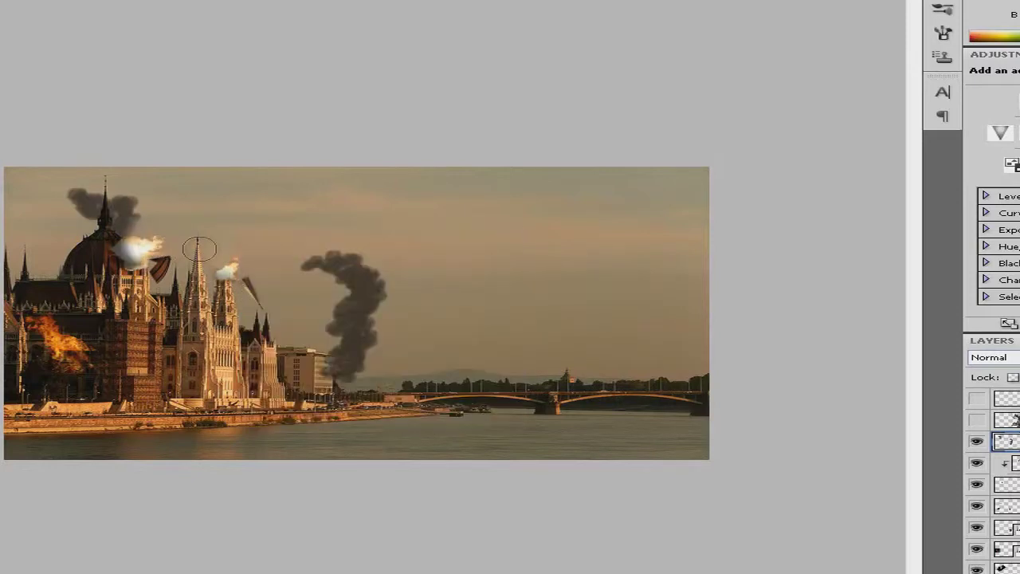
{"action": "left_click_drag", "start_coordinate": [199, 239], "coordinate": [223, 275]}
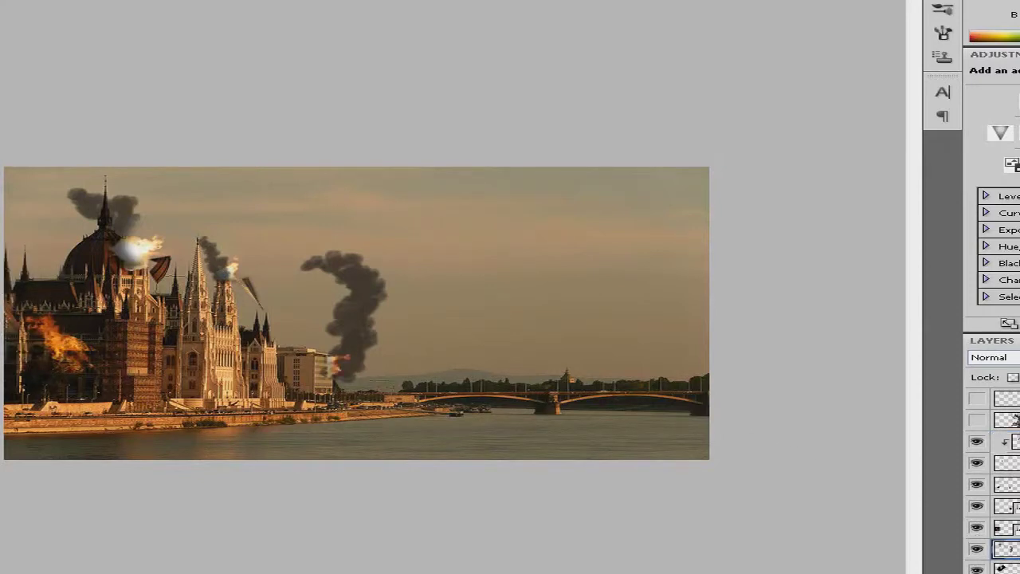
Step: Drag fire stock 4.png from the Stock image collection's Fire Stock folder onto the canvas
{"action": "scroll", "coordinate": [992, 478], "scroll_direction": "down", "scroll_amount": 2}
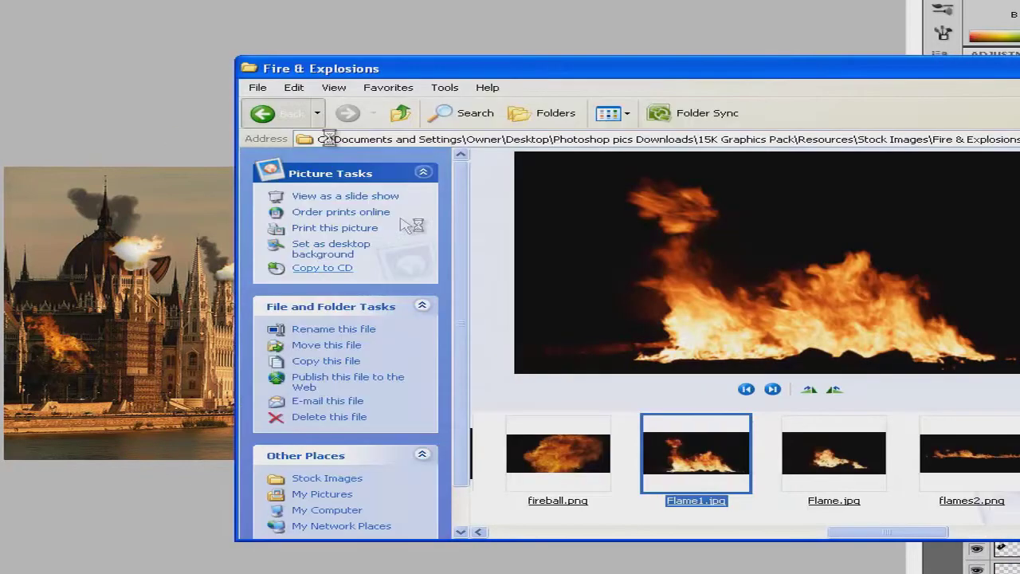
{"action": "left_click", "coordinate": [263, 113]}
{"action": "scroll", "coordinate": [860, 382], "scroll_direction": "down", "scroll_amount": 3}
{"action": "double_click", "coordinate": [813, 199]}
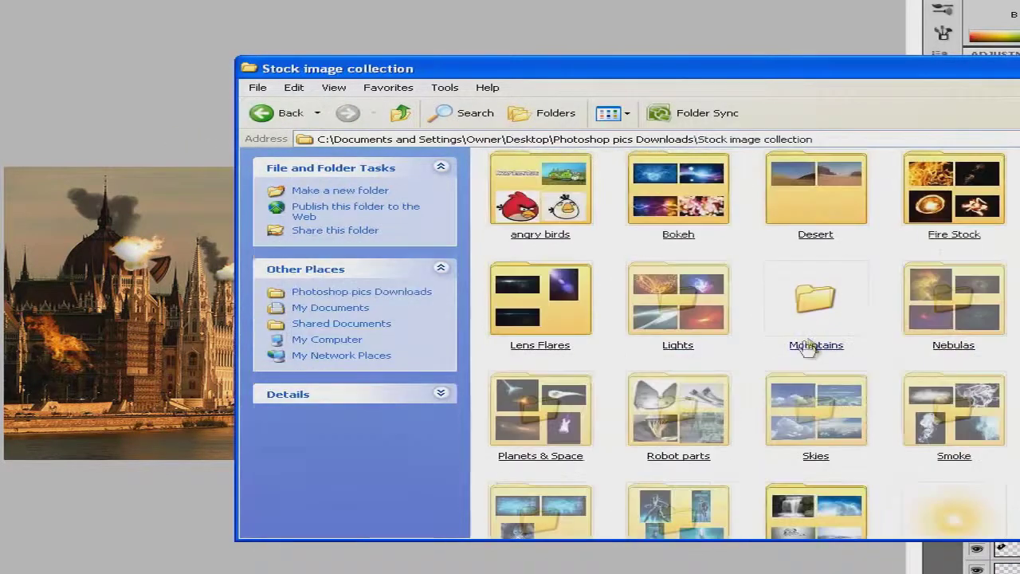
{"action": "double_click", "coordinate": [954, 191]}
{"action": "left_click_drag", "start_coordinate": [951, 200], "coordinate": [130, 291]}
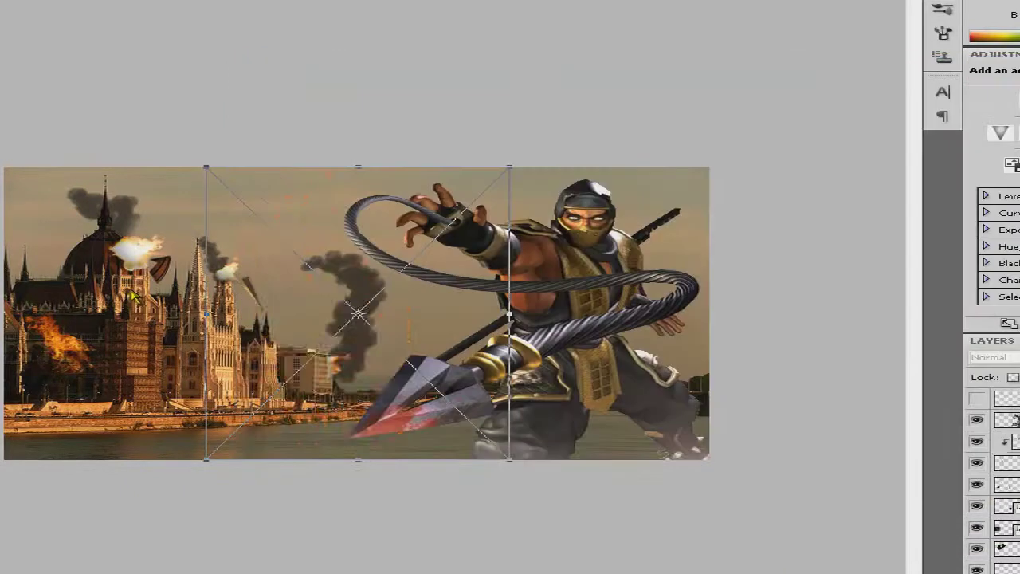
Step: Shrink the placed fire image and set it over the central parliament towers
{"action": "key", "text": "Return"}
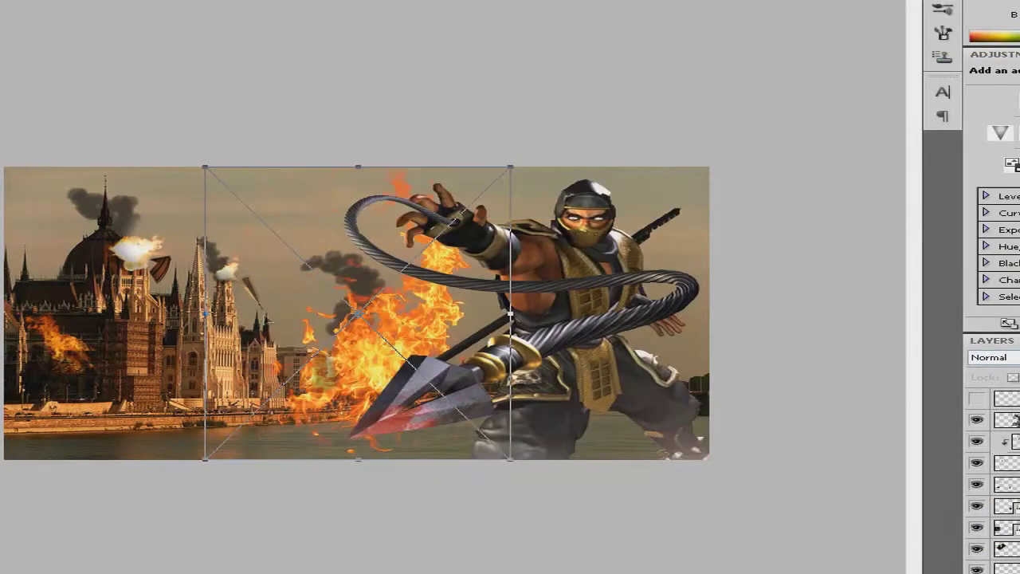
{"action": "left_click_drag", "start_coordinate": [193, 425], "coordinate": [267, 311]}
{"action": "key", "text": "Return"}
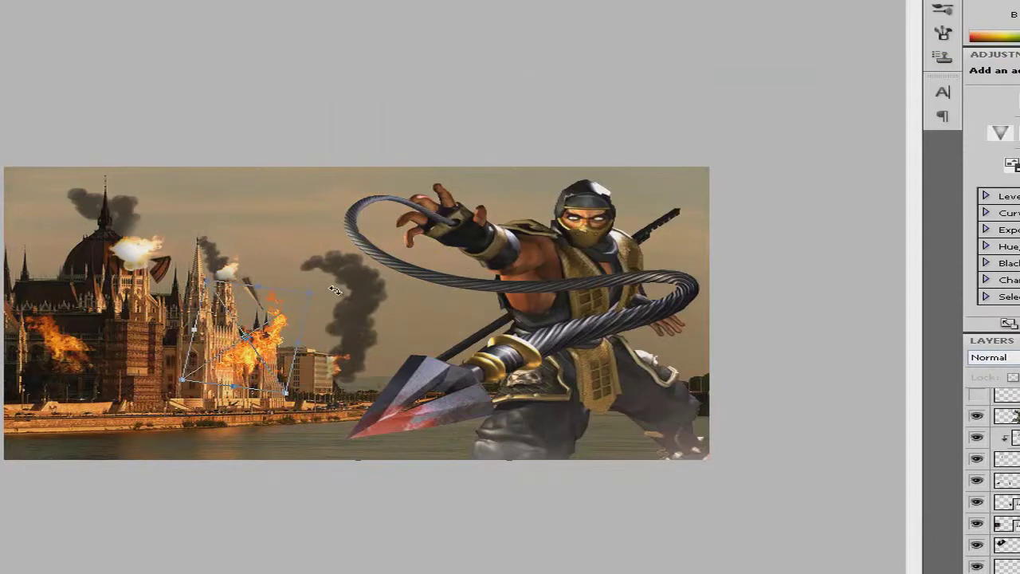
{"action": "key", "text": "Return"}
{"action": "key", "text": "Return"}
Step: Paint dark smoke around the central buildings, then lower brightness to -16
{"action": "left_click", "coordinate": [207, 330]}
{"action": "key", "text": "ctrl+z"}
{"action": "left_click", "coordinate": [203, 328]}
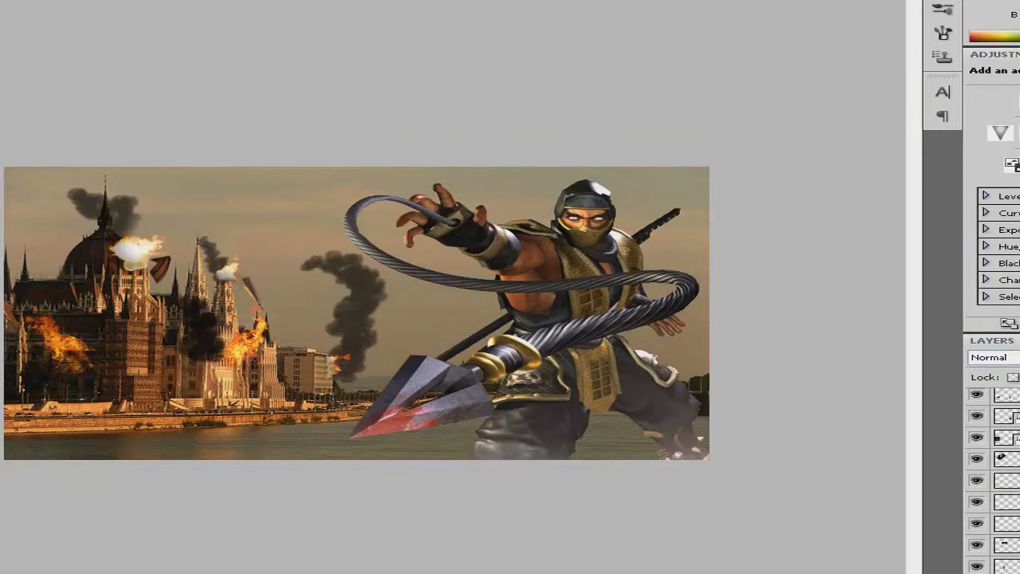
{"action": "key", "text": "ctrl+z"}
{"action": "key", "text": "ctrl+alt+z"}
{"action": "left_click_drag", "start_coordinate": [217, 357], "coordinate": [203, 319]}
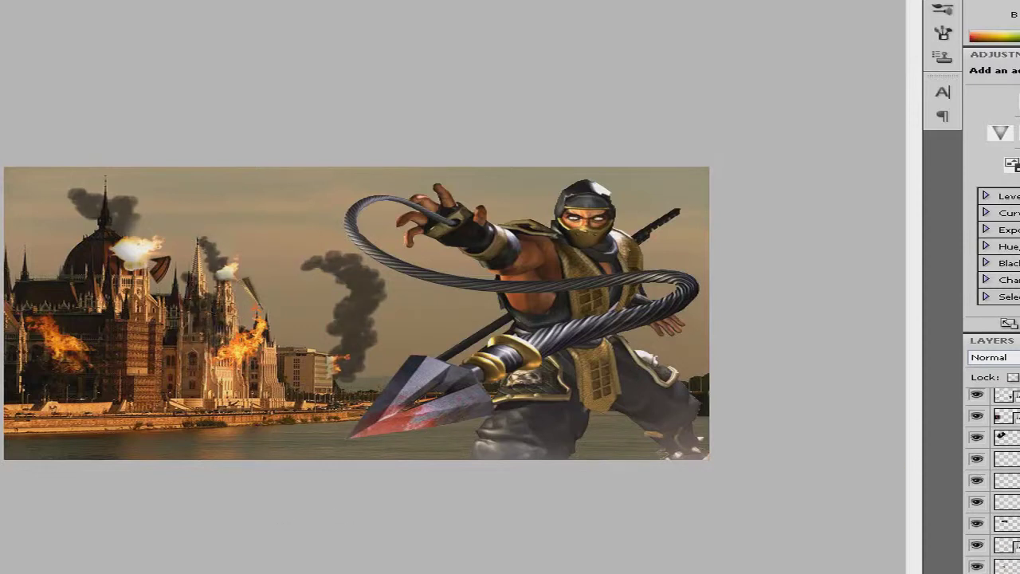
{"action": "left_click_drag", "start_coordinate": [449, 166], "coordinate": [503, 197]}
{"action": "key", "text": "Return"}
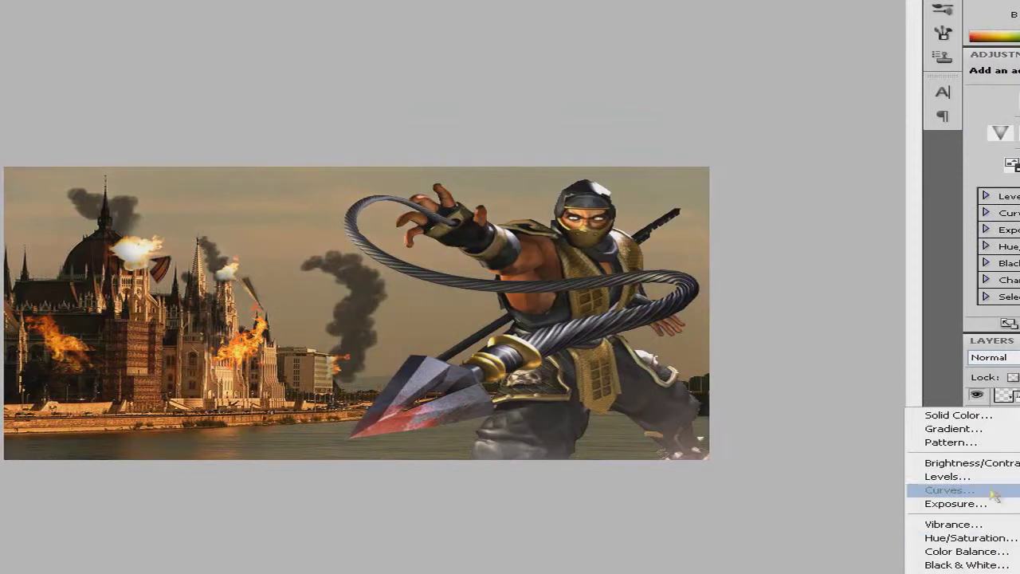
Step: Add a Gradient Map adjustment layer and begin choosing warm colours for its gradient stops
{"action": "left_click", "coordinate": [976, 564]}
{"action": "double_click", "coordinate": [788, 496]}
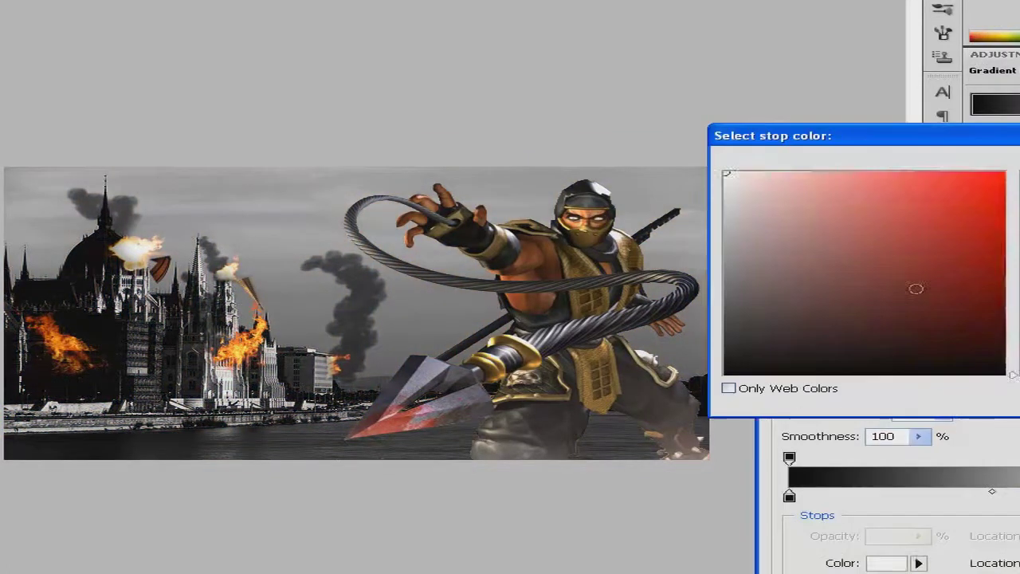
{"action": "left_click", "coordinate": [906, 206]}
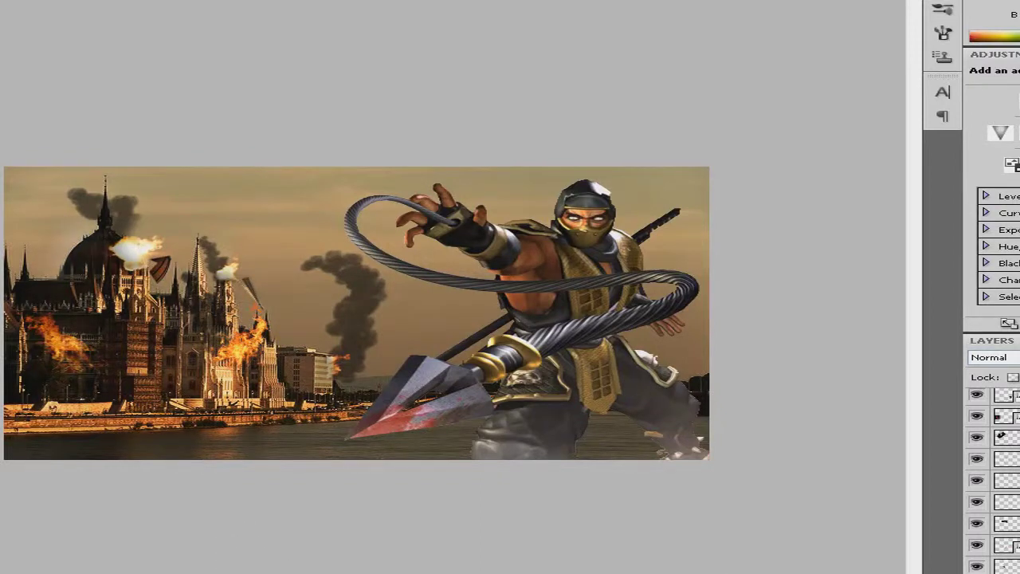
{"action": "scroll", "coordinate": [988, 478], "scroll_direction": "up", "scroll_amount": 3}
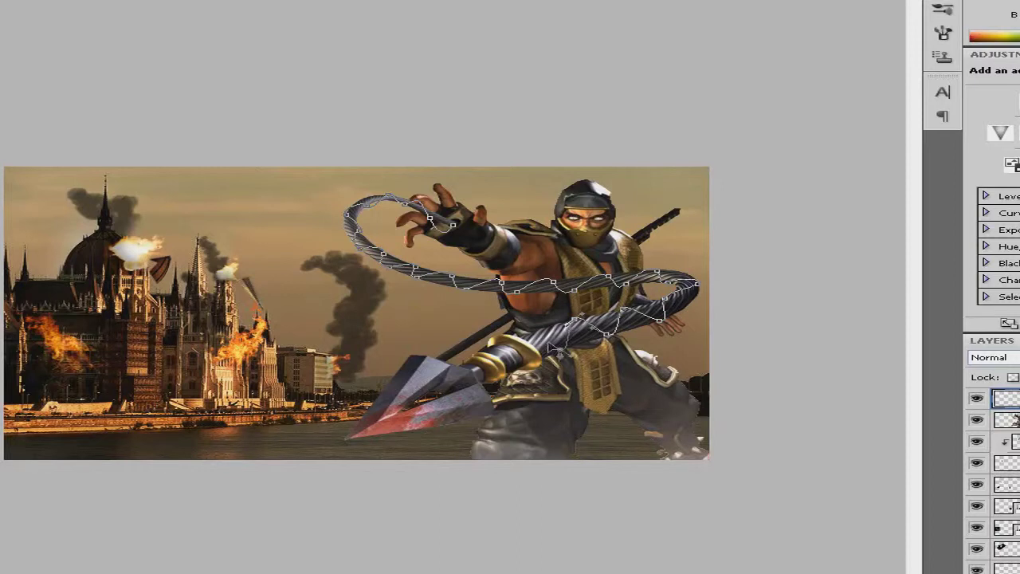
Step: Stroke the traced rope paths and style them with Gradient Overlay, Bevel and Emboss, Inner Shadow
{"action": "right_click", "coordinate": [468, 381]}
{"action": "left_click", "coordinate": [580, 446]}
{"action": "key", "text": "Return"}
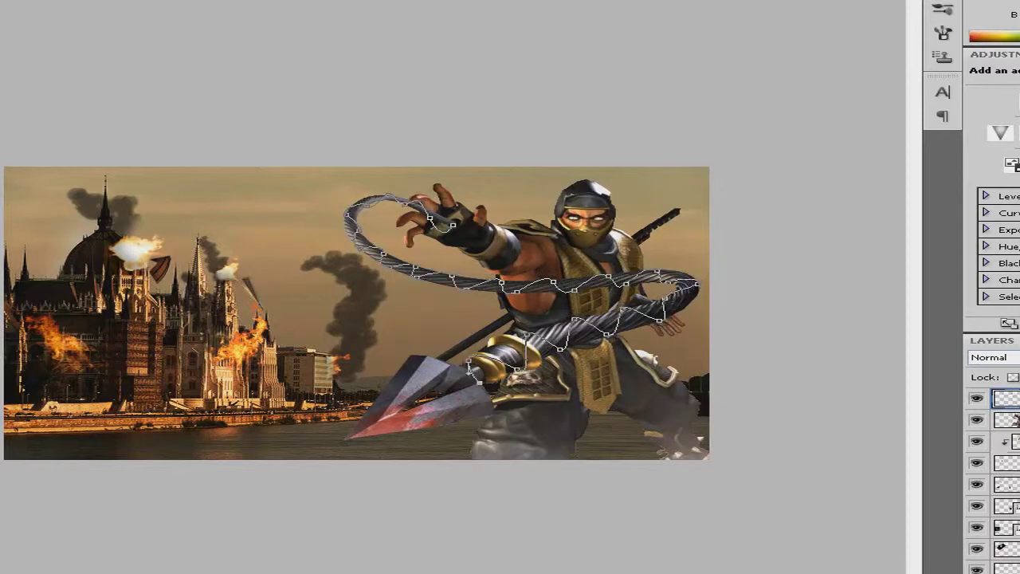
{"action": "left_click", "coordinate": [630, 158]}
{"action": "left_click", "coordinate": [597, 482]}
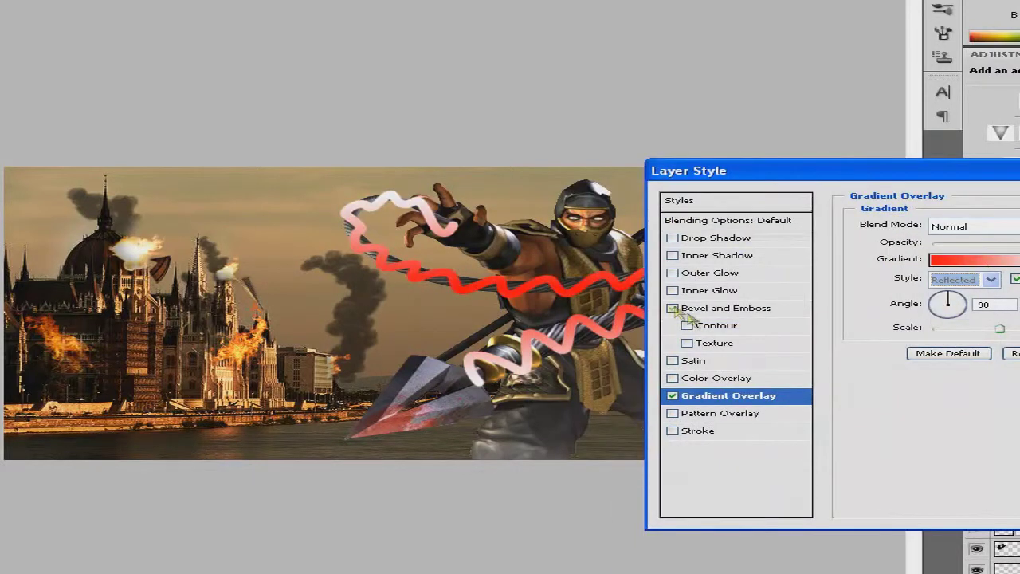
{"action": "left_click", "coordinate": [672, 308]}
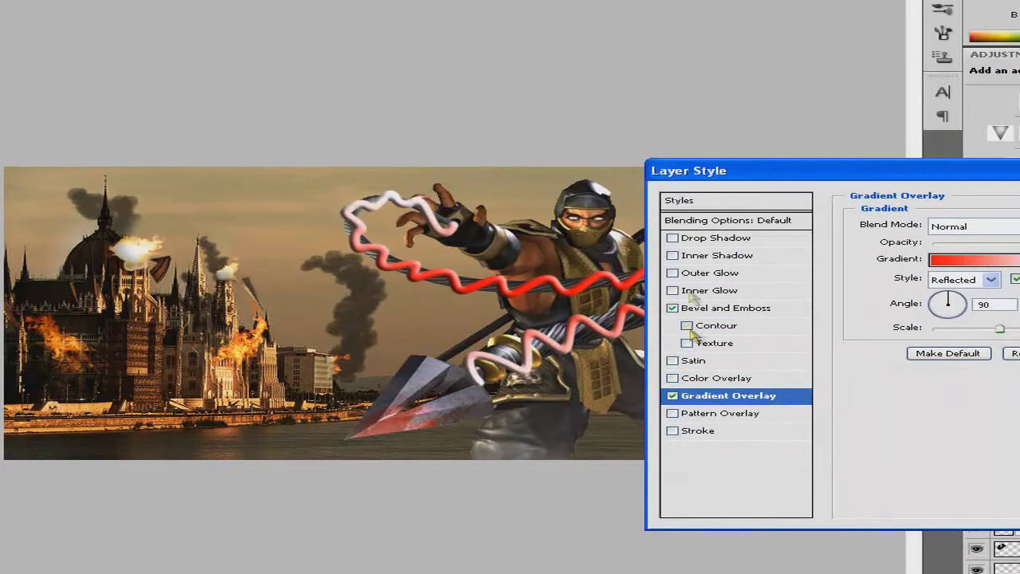
{"action": "left_click", "coordinate": [672, 255]}
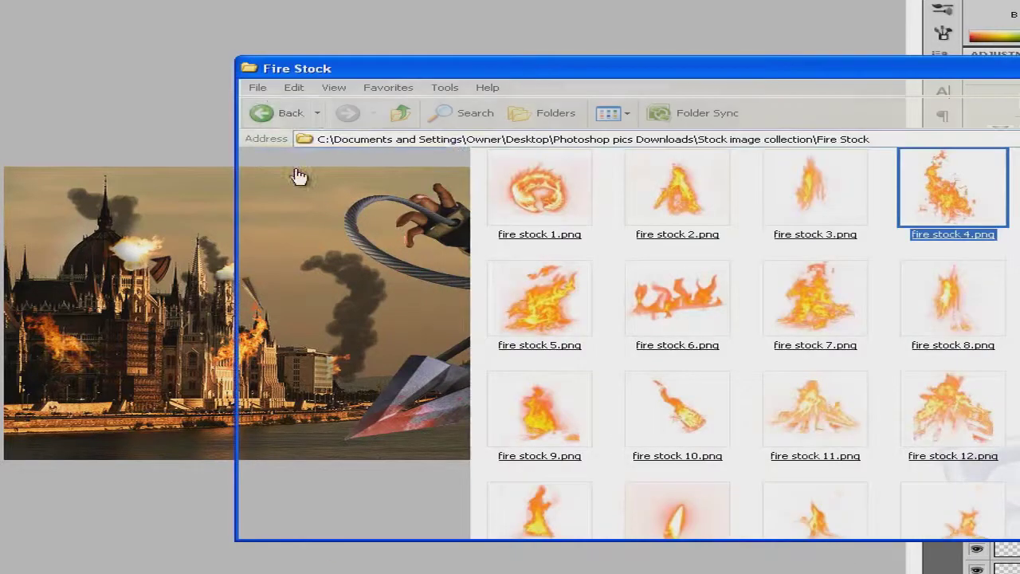
Step: Drag a flare image from the Flares folder over the ninja's eyes
{"action": "left_click", "coordinate": [267, 113]}
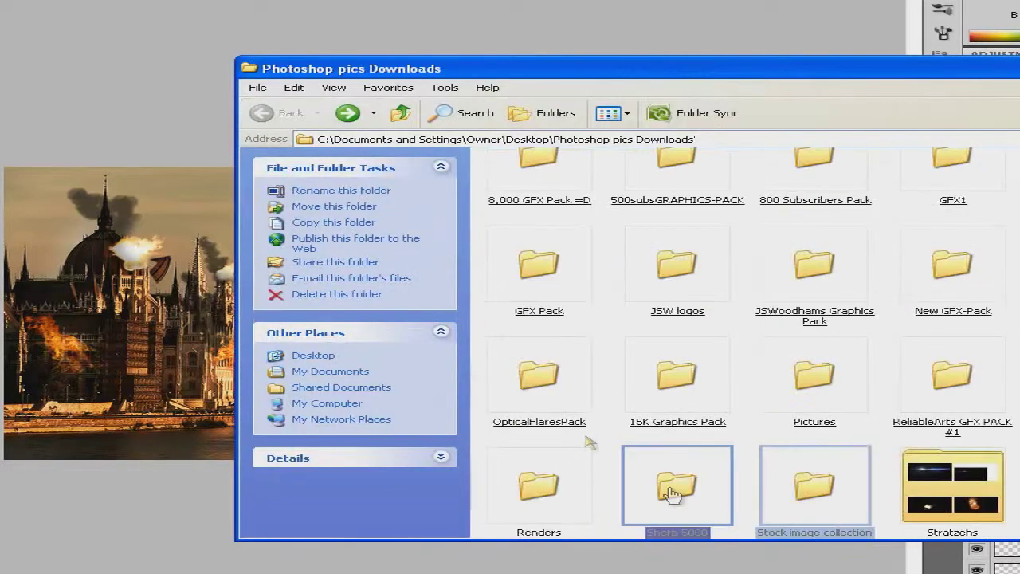
{"action": "left_click", "coordinate": [672, 478]}
{"action": "double_click", "coordinate": [806, 259]}
{"action": "double_click", "coordinate": [551, 175]}
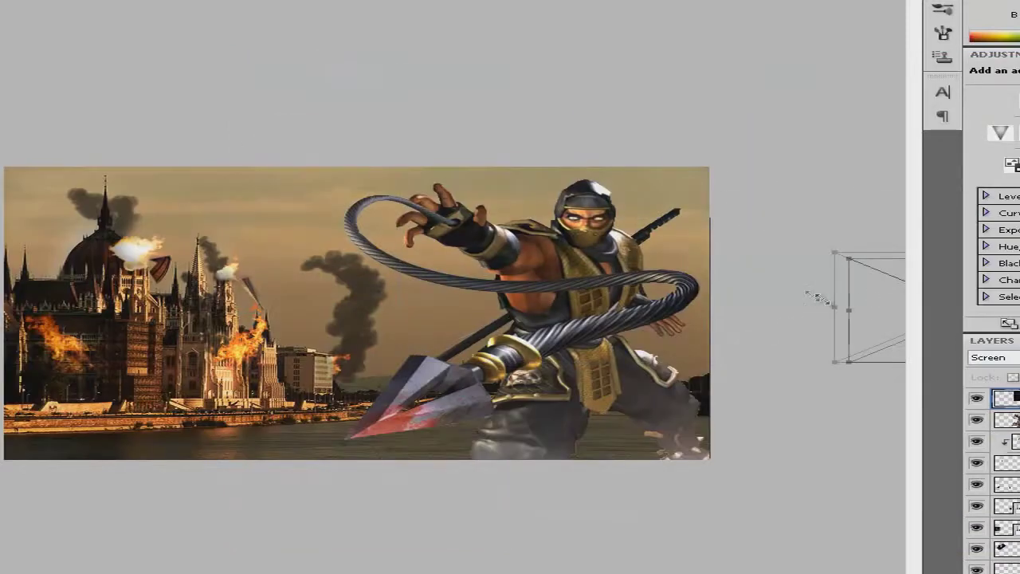
{"action": "left_click_drag", "start_coordinate": [808, 291], "coordinate": [562, 213]}
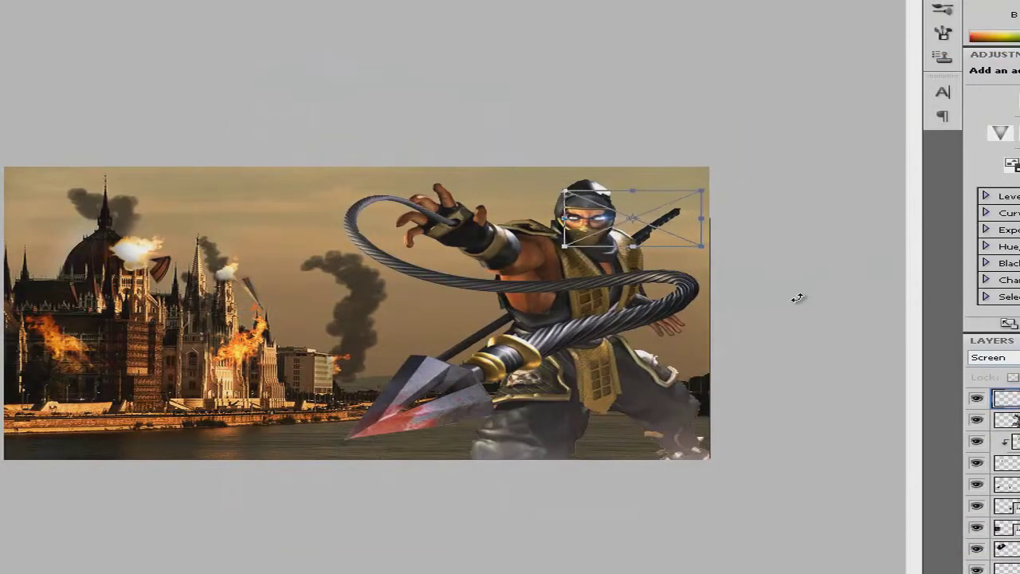
Step: Commit the flare over the eyes and clip a red colour fill to it
{"action": "key", "text": "Return"}
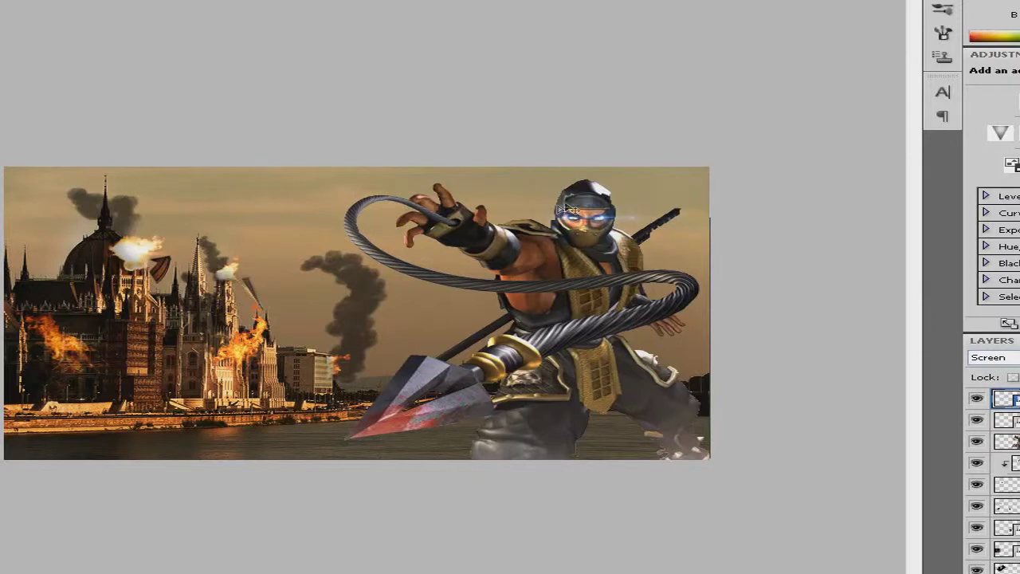
{"action": "left_click", "coordinate": [427, 199]}
{"action": "right_click", "coordinate": [1006, 398]}
{"action": "left_click", "coordinate": [1006, 398]}
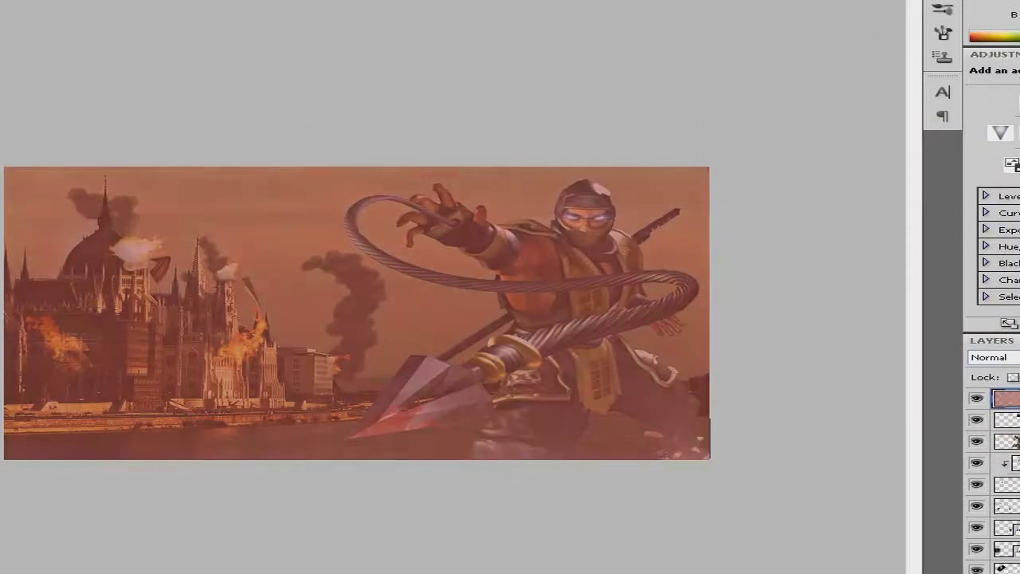
{"action": "key", "text": "ctrl+alt+g"}
{"action": "key", "text": "alt+bracketleft"}
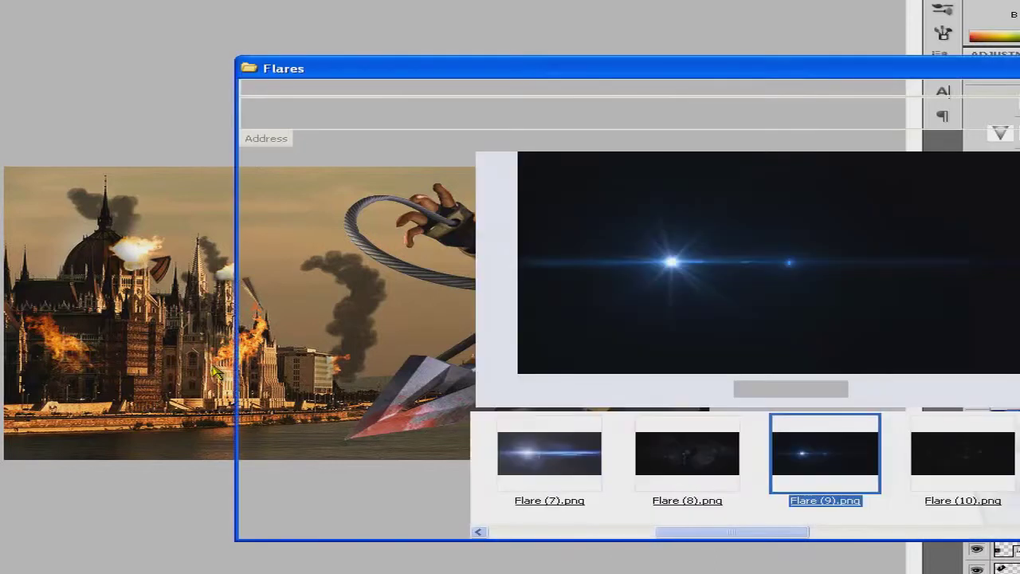
Step: Browse from the downloads folder into the Stratzehs renders folder
{"action": "left_click", "coordinate": [291, 114]}
{"action": "scroll", "coordinate": [876, 346], "scroll_direction": "down", "scroll_amount": 3}
{"action": "left_click", "coordinate": [951, 319]}
{"action": "scroll", "coordinate": [877, 346], "scroll_direction": "down", "scroll_amount": 3}
{"action": "double_click", "coordinate": [951, 193]}
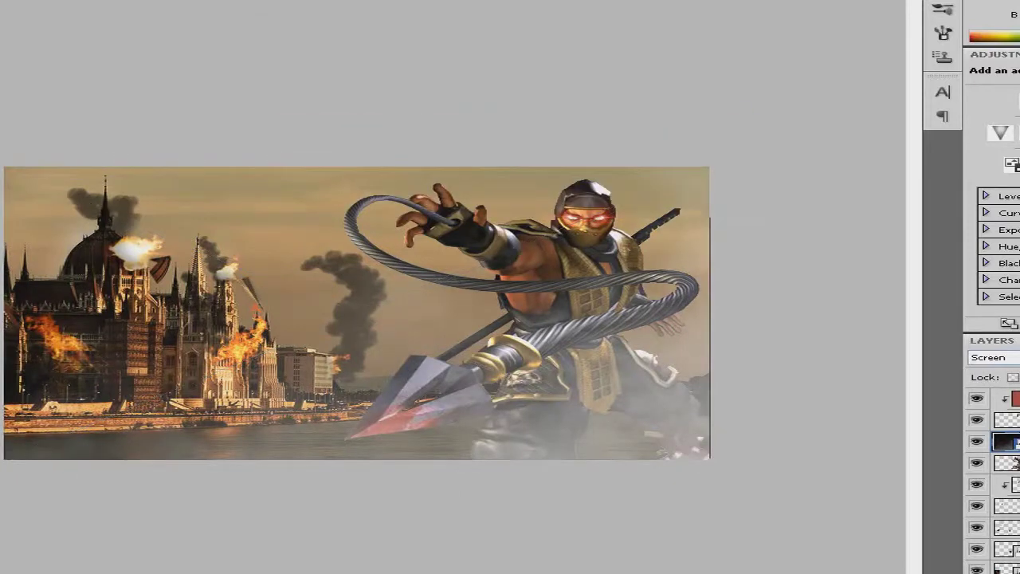
Step: Set the top cloud layer's blend mode to Overlay
{"action": "left_click", "coordinate": [992, 357]}
{"action": "left_click", "coordinate": [988, 71]}
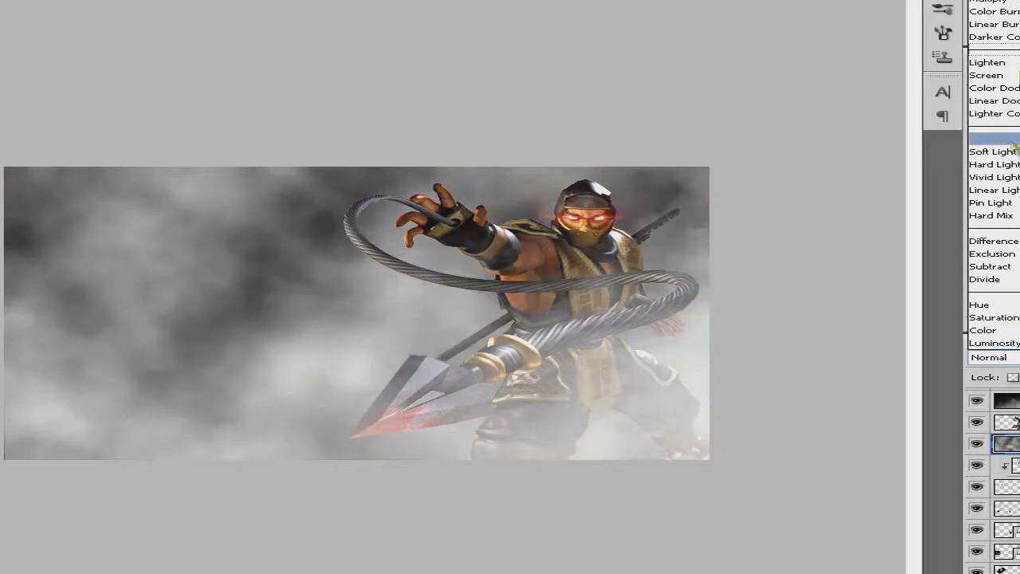
Step: Blend the clouds as Overlay and turn the skyline outline into a selection
{"action": "left_click", "coordinate": [1012, 140]}
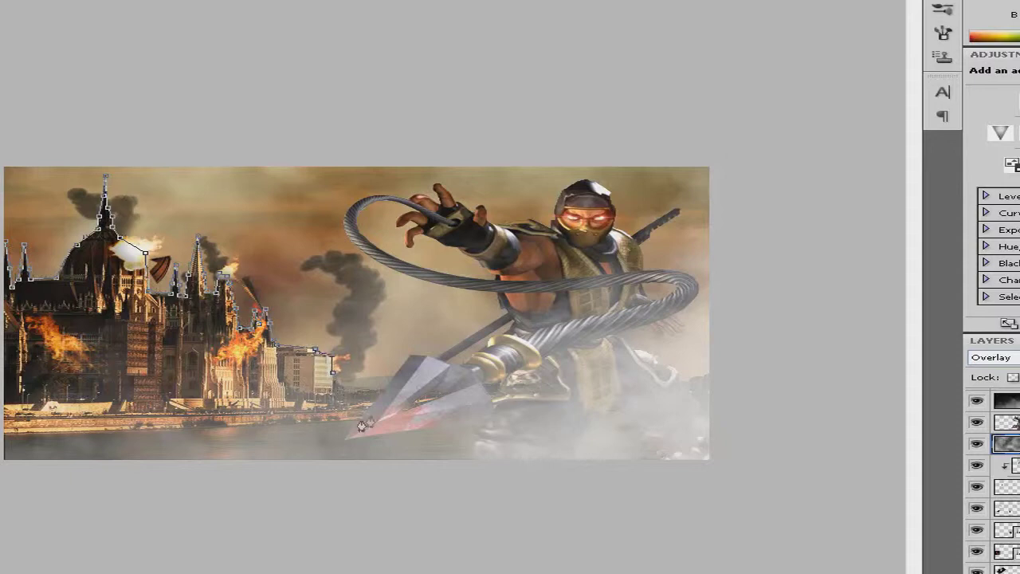
{"action": "key", "text": "Return"}
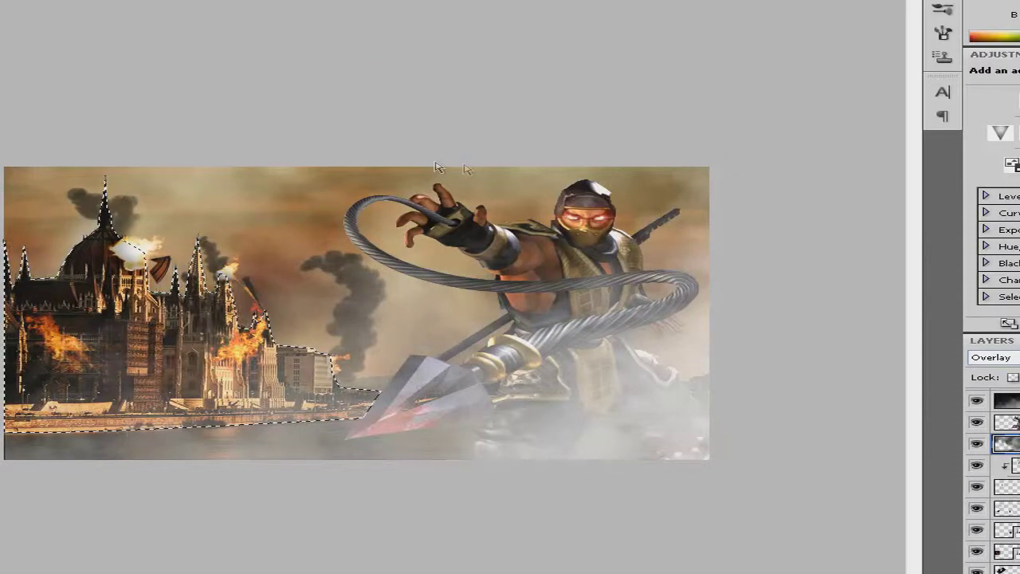
{"action": "scroll", "coordinate": [972, 482], "scroll_direction": "up", "scroll_amount": 2}
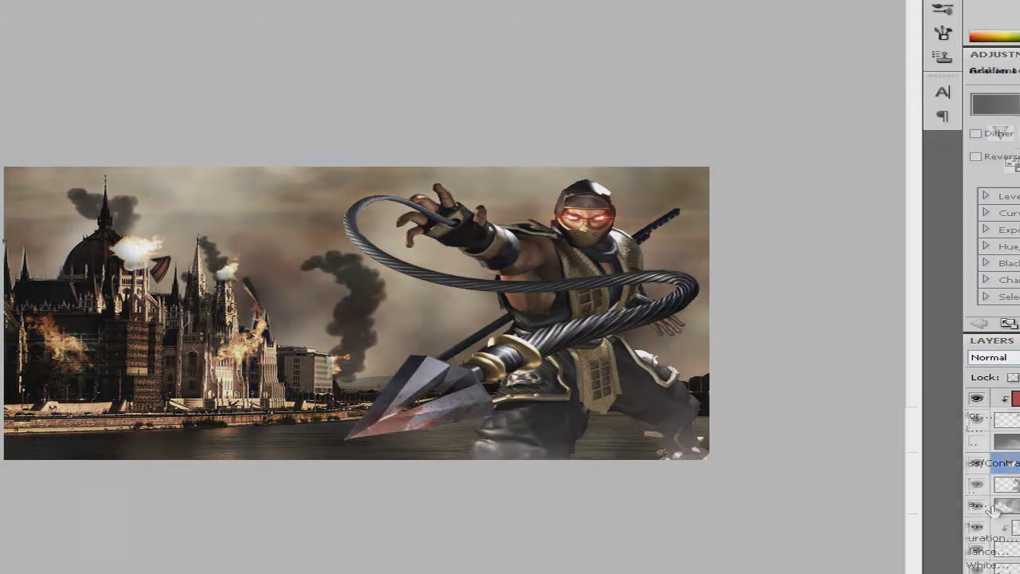
Step: Add an orange Gradient Map set to Overlay, then select the layer beneath it
{"action": "left_click", "coordinate": [995, 104]}
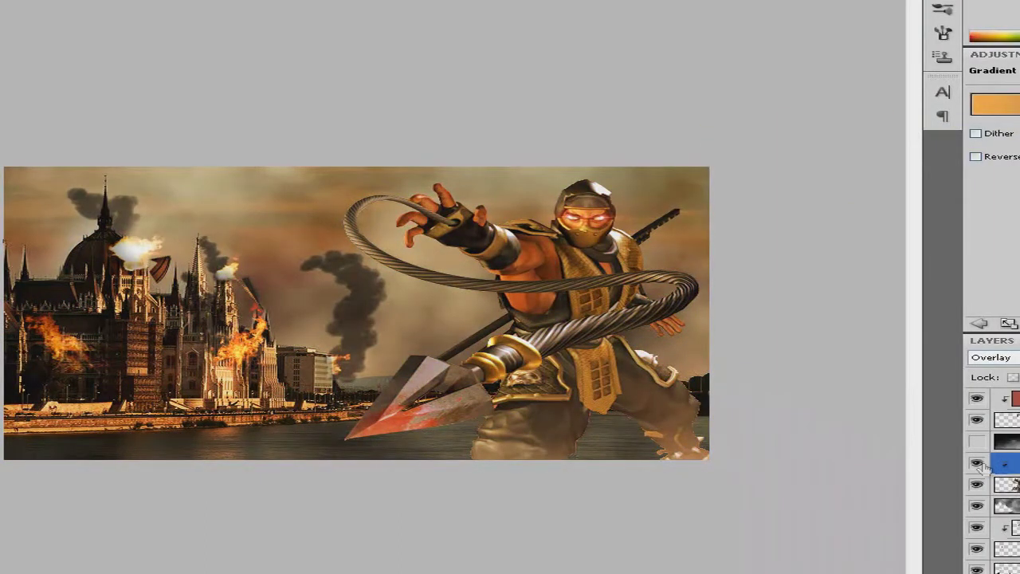
{"action": "left_click", "coordinate": [1006, 484]}
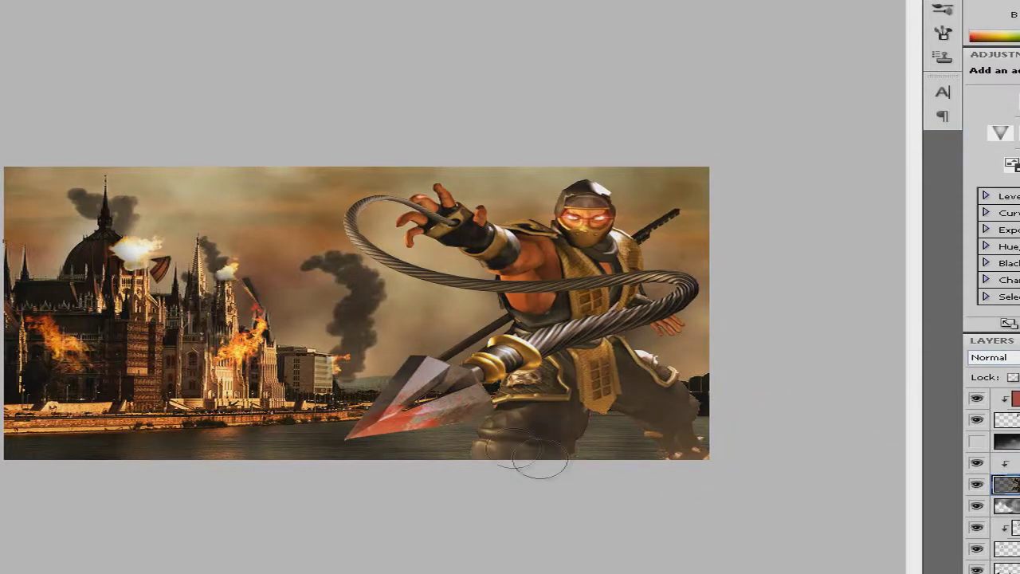
Step: Dodge the gold belt cloth and chest armour panels to brighten them
{"action": "right_click", "coordinate": [71, 111]}
{"action": "key", "text": "Return"}
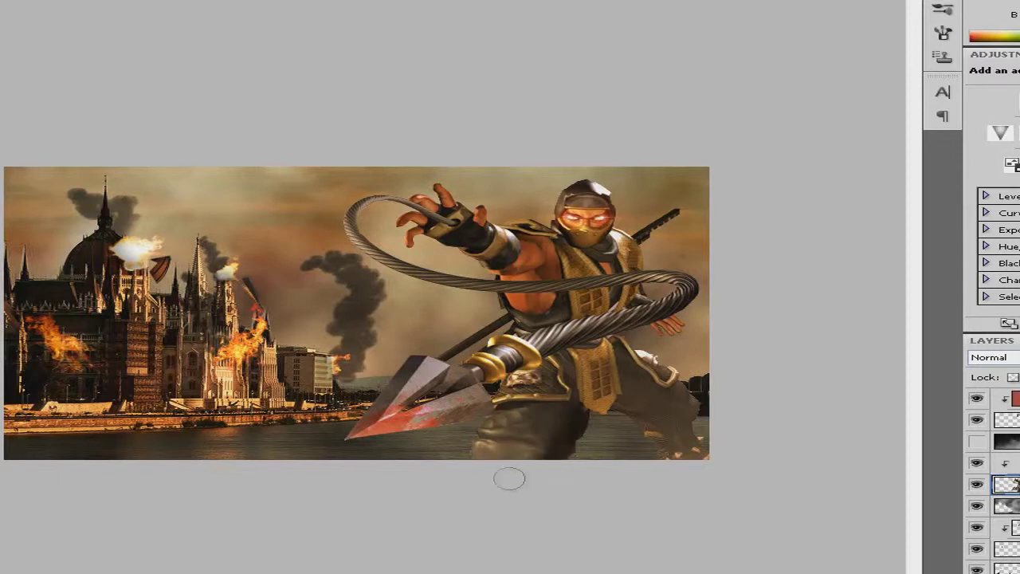
{"action": "right_click", "coordinate": [621, 368]}
{"action": "key", "text": "Return"}
{"action": "right_click", "coordinate": [631, 462]}
{"action": "key", "text": "Return"}
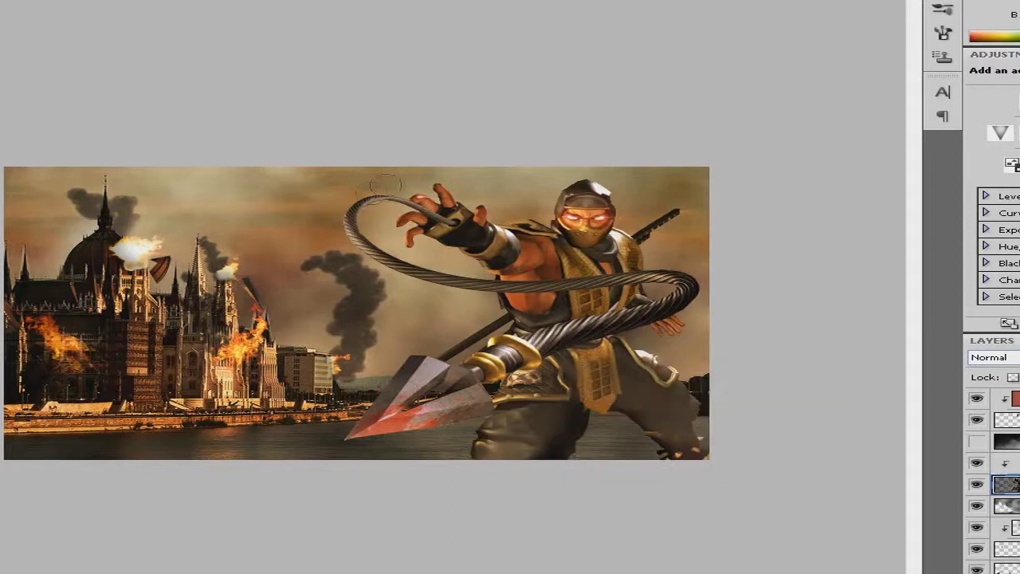
{"action": "right_click", "coordinate": [536, 348]}
{"action": "key", "text": "Escape"}
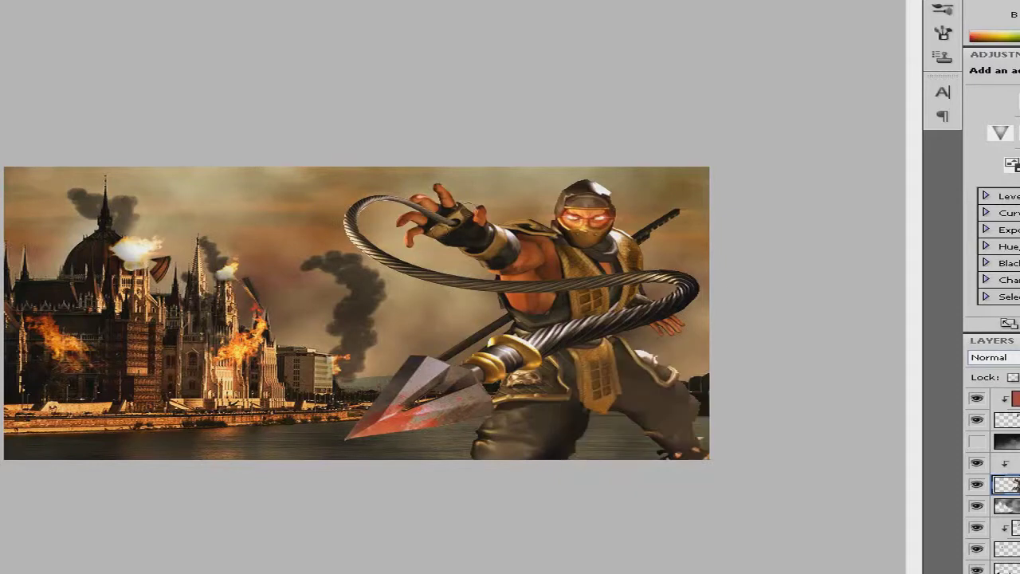
{"action": "left_click_drag", "start_coordinate": [597, 347], "coordinate": [599, 408]}
{"action": "left_click_drag", "start_coordinate": [586, 318], "coordinate": [622, 243]}
{"action": "left_click_drag", "start_coordinate": [590, 323], "coordinate": [620, 297]}
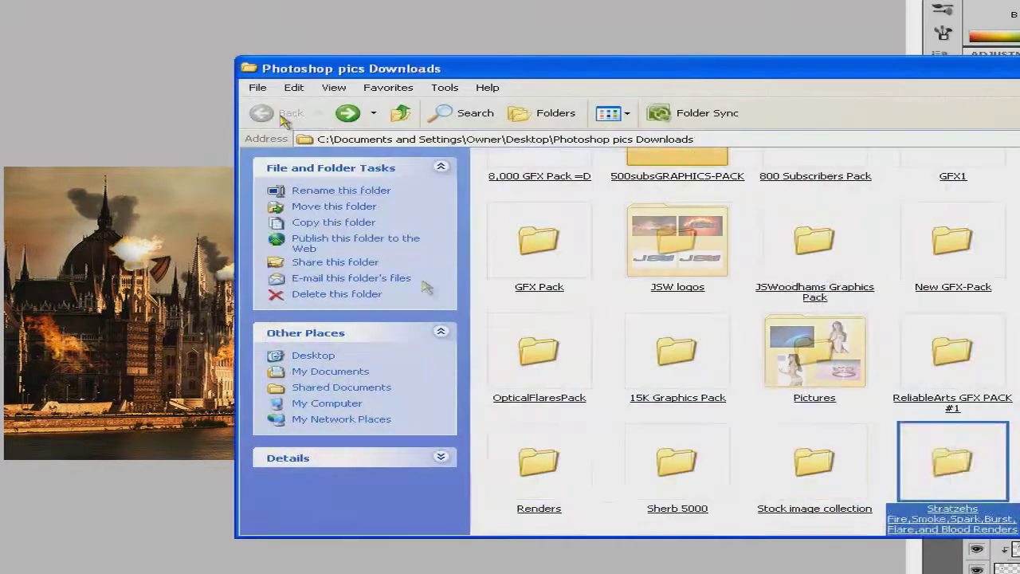
Step: Place fire stock 8.png from the Fire Stock folder into the composition
{"action": "double_click", "coordinate": [807, 467]}
{"action": "double_click", "coordinate": [948, 302]}
{"action": "left_click", "coordinate": [948, 306]}
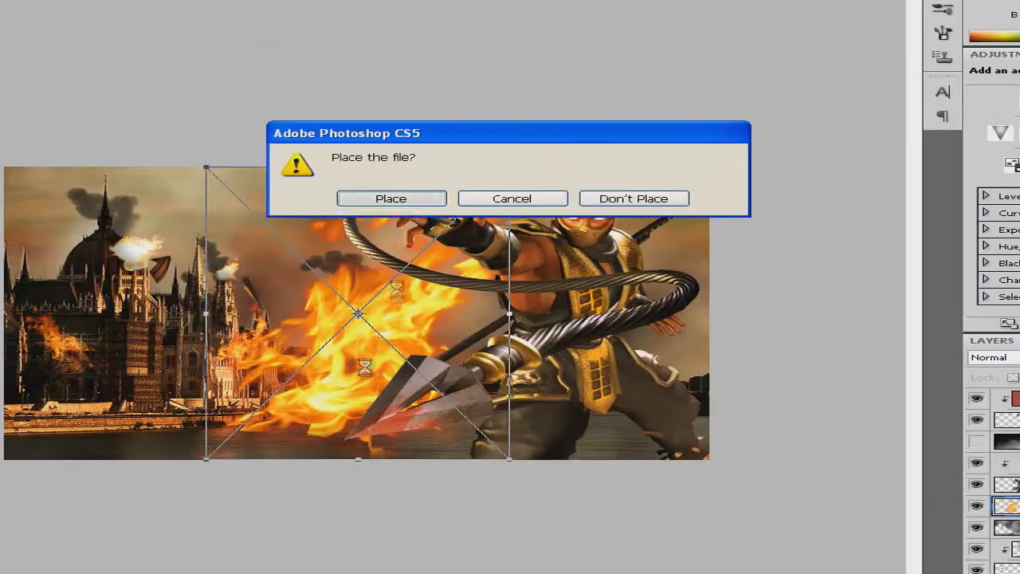
{"action": "key", "text": "Return"}
Step: Scale the flame image down around the ninja's head and commit it
{"action": "left_click_drag", "start_coordinate": [437, 284], "coordinate": [538, 239]}
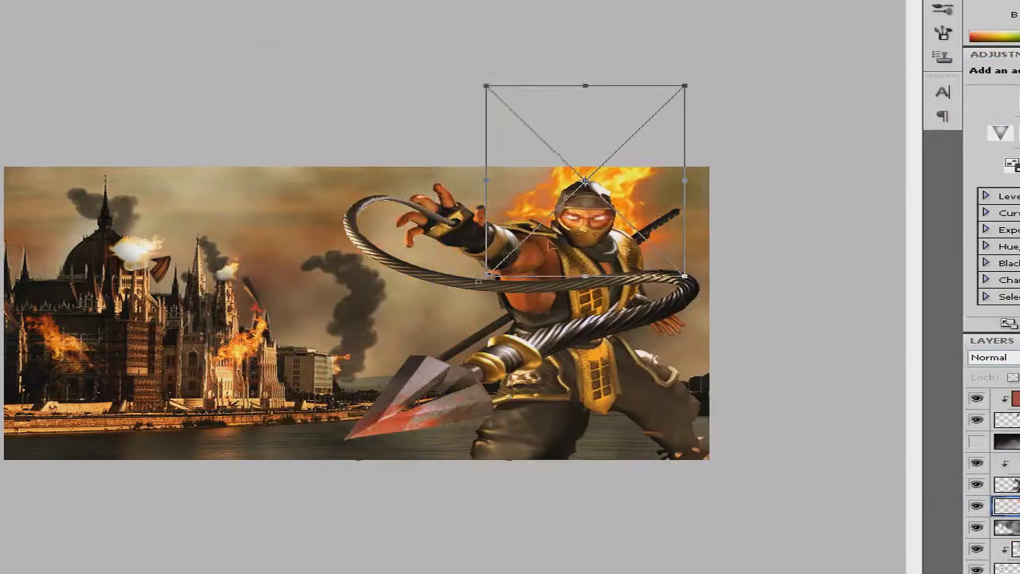
{"action": "left_click", "coordinate": [415, 202]}
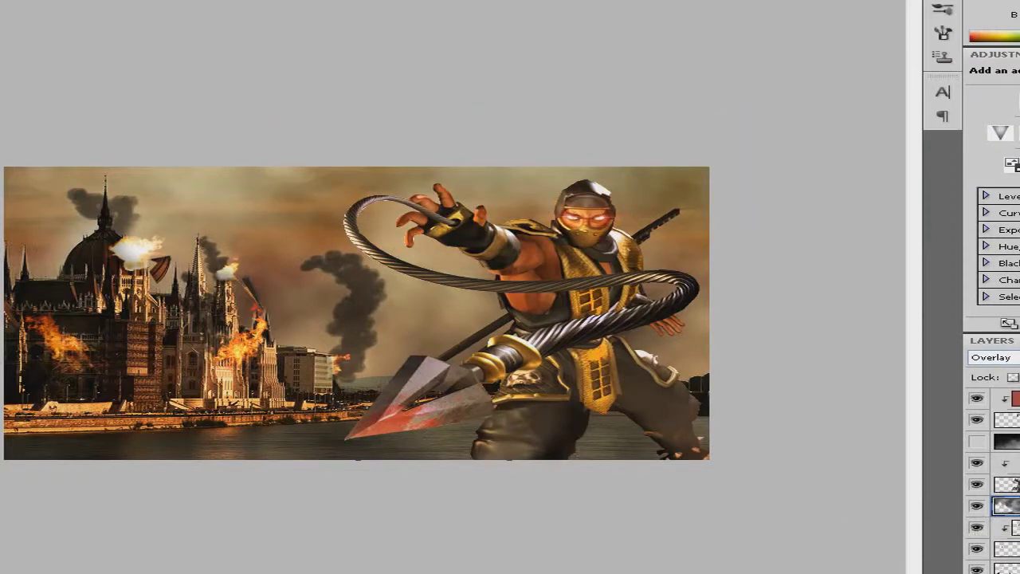
{"action": "scroll", "coordinate": [977, 518], "scroll_direction": "up", "scroll_amount": 3}
Step: Brush then undo dark shading under the legs, and pick Flare (3).png
{"action": "right_click", "coordinate": [181, 252]}
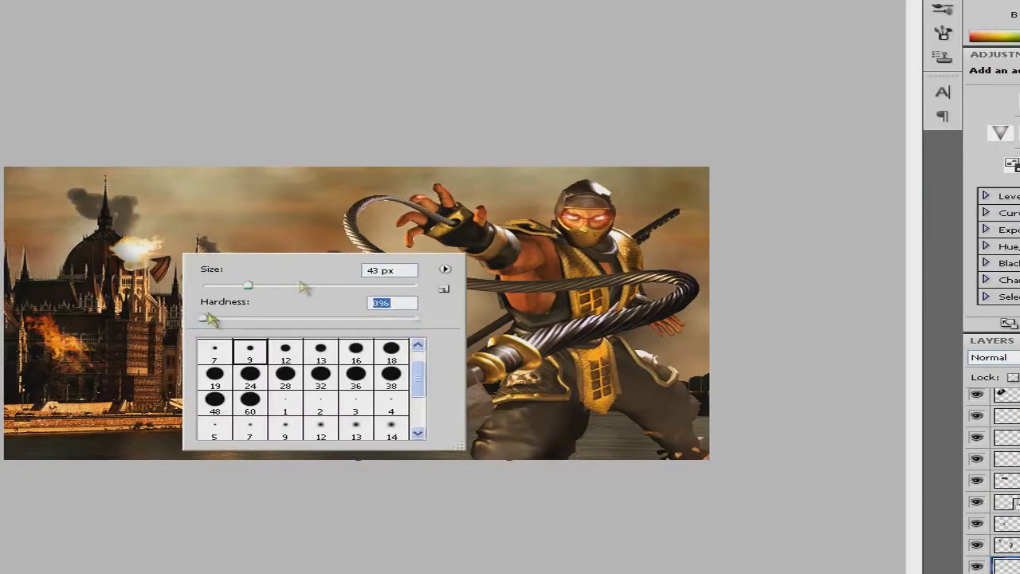
{"action": "left_click_drag", "start_coordinate": [589, 446], "coordinate": [644, 449]}
{"action": "left_click_drag", "start_coordinate": [493, 458], "coordinate": [722, 444]}
{"action": "key", "text": "ctrl+alt+z"}
{"action": "key", "text": "ctrl+alt+z"}
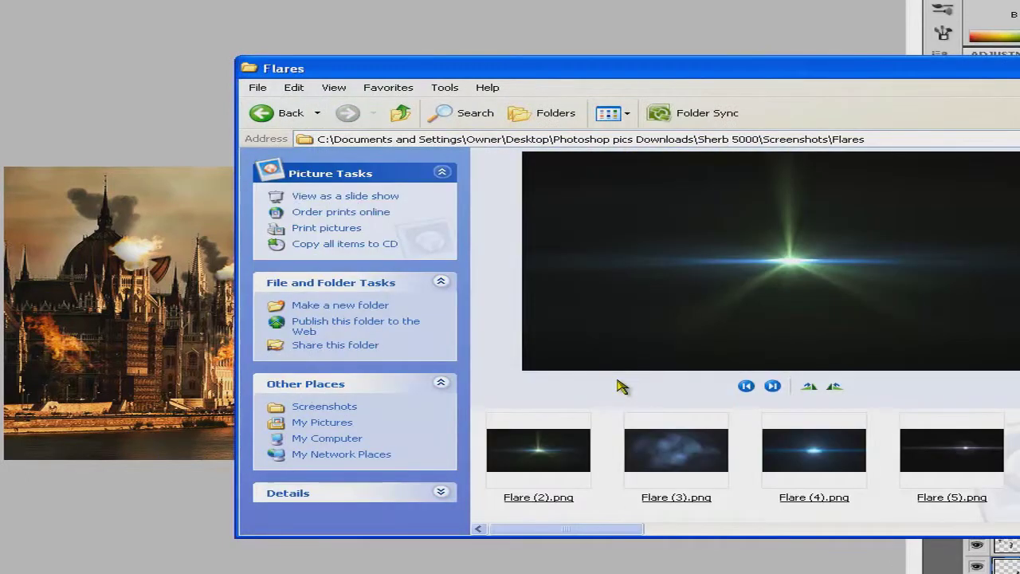
{"action": "left_click", "coordinate": [633, 451]}
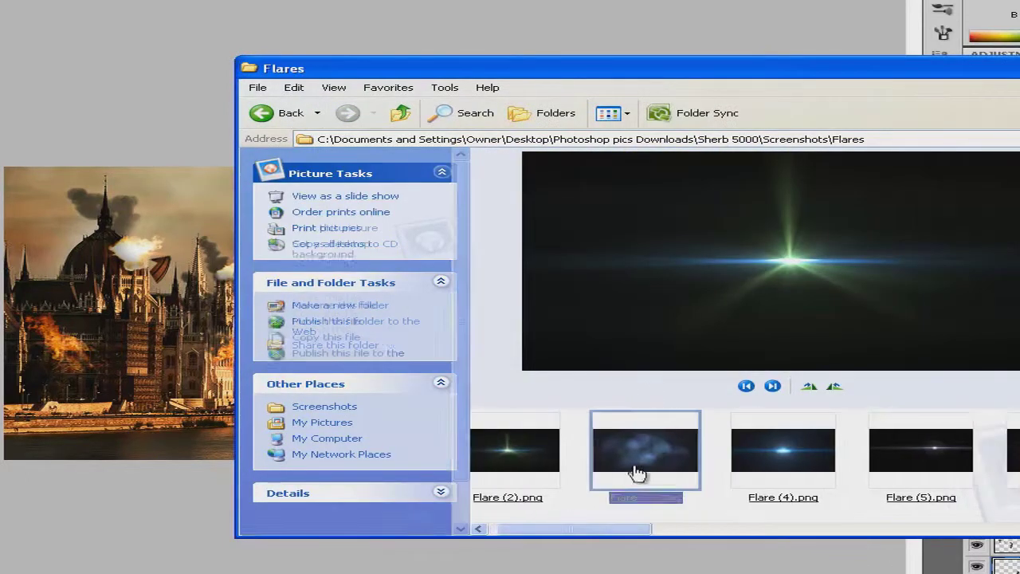
{"action": "key", "text": "Right"}
{"action": "key", "text": "Right"}
{"action": "key", "text": "Right"}
{"action": "key", "text": "Right"}
{"action": "key", "text": "Right"}
{"action": "key", "text": "Right"}
{"action": "key", "text": "Right"}
{"action": "key", "text": "Right"}
{"action": "key", "text": "Right"}
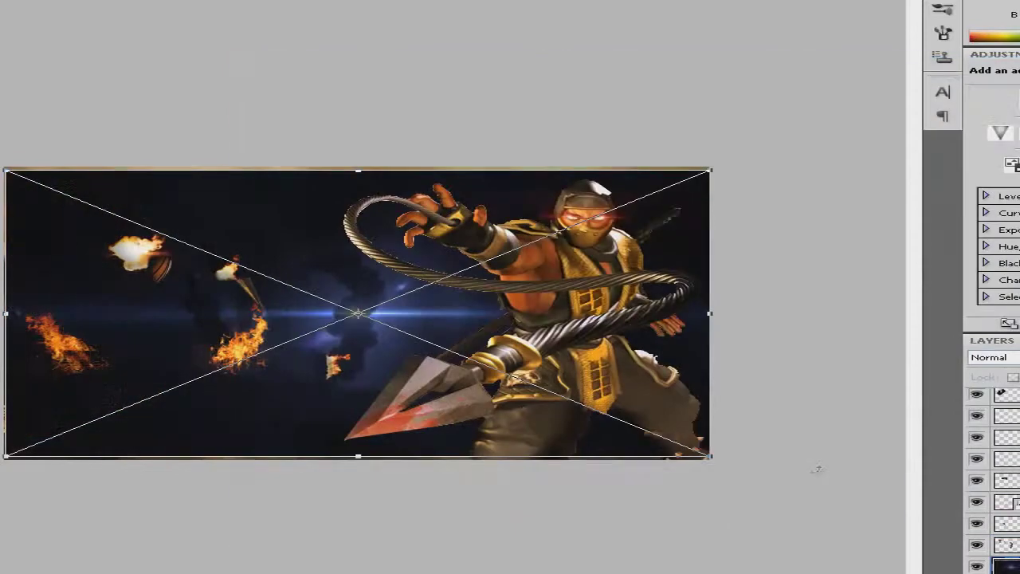
Step: Set the flare layer's blend mode to Screen
{"action": "left_click", "coordinate": [976, 464], "text": "alt"}
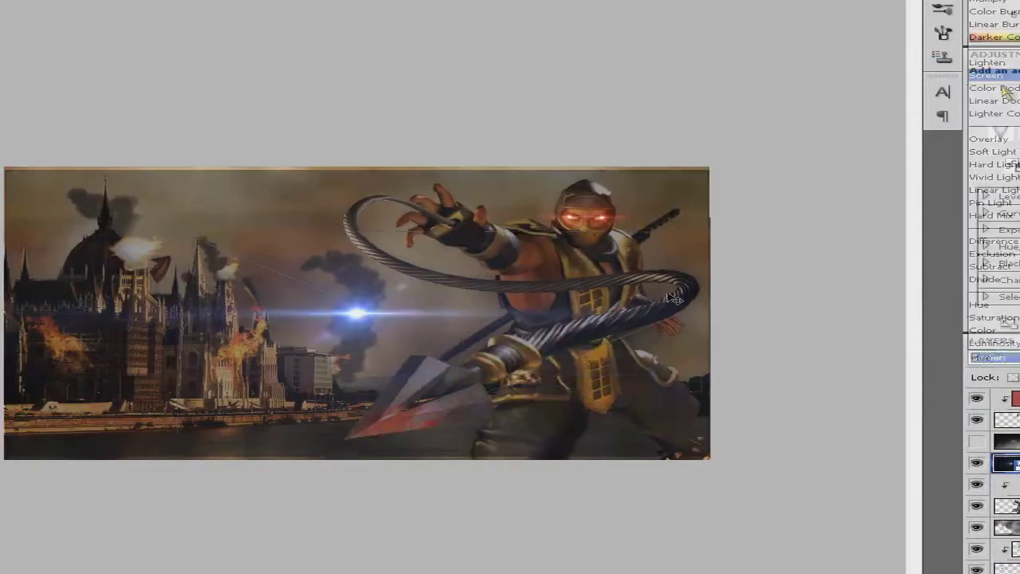
{"action": "right_click", "coordinate": [557, 423]}
{"action": "key", "text": "Return"}
Step: Merge the flare with the layer below and turn the fog layer on
{"action": "left_click", "coordinate": [1005, 485], "text": "shift"}
{"action": "right_click", "coordinate": [1005, 464]}
{"action": "left_click", "coordinate": [928, 416]}
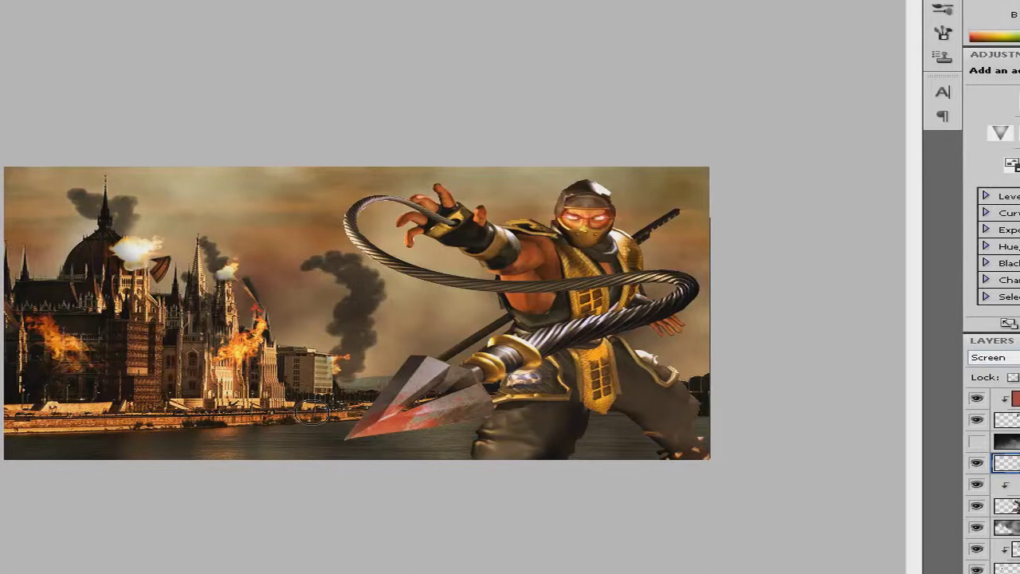
{"action": "left_click", "coordinate": [977, 441]}
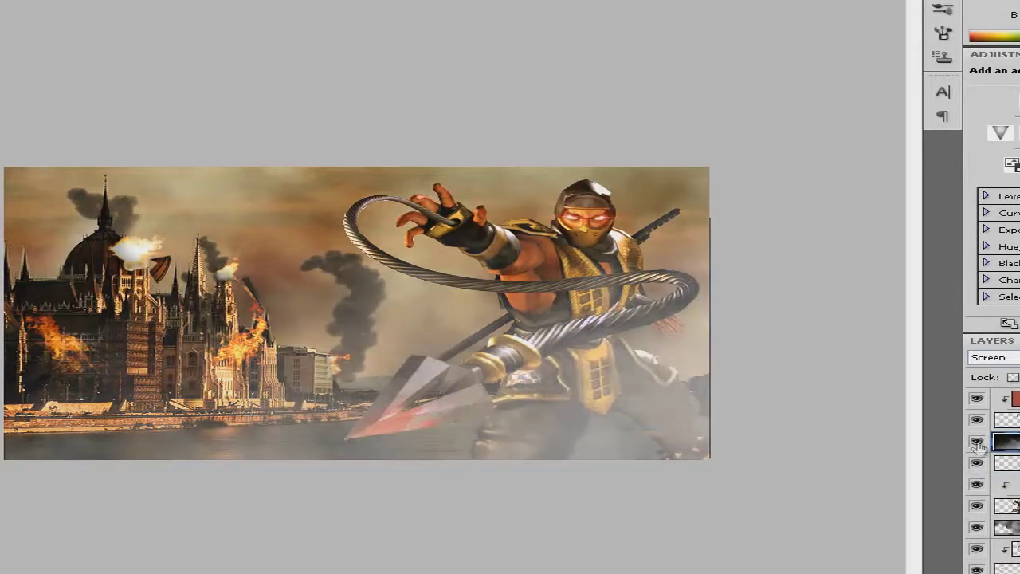
Step: Hide the fog layer and dodge and burn the ninja's spearhead and lower body
{"action": "left_click", "coordinate": [977, 440]}
{"action": "left_click", "coordinate": [1005, 505]}
{"action": "left_click_drag", "start_coordinate": [406, 374], "coordinate": [470, 422]}
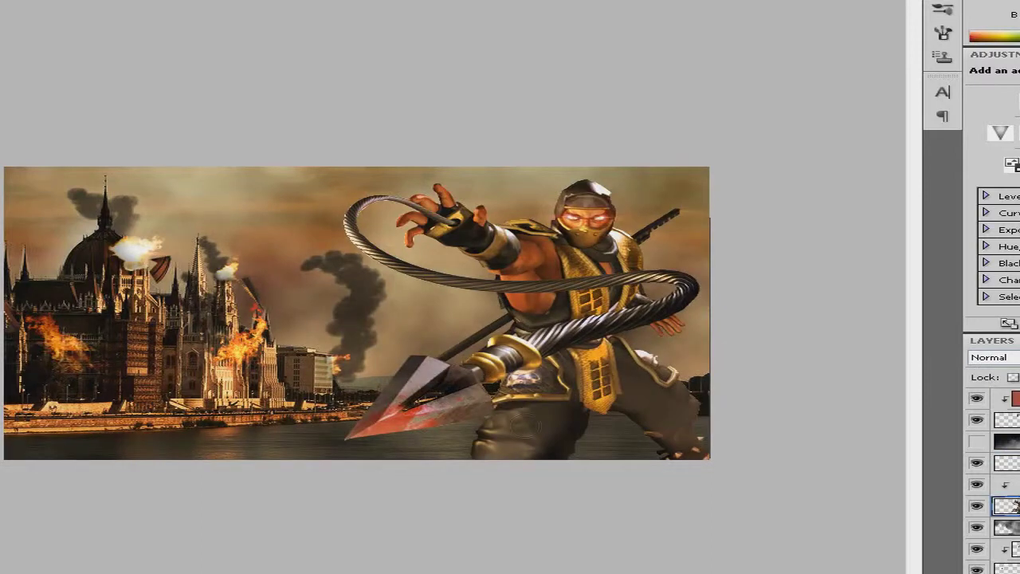
{"action": "mouse_move", "coordinate": [372, 424]}
{"action": "left_mouse_down"}
{"action": "mouse_move", "coordinate": [430, 371]}
{"action": "mouse_move", "coordinate": [470, 403]}
{"action": "left_mouse_up"}
{"action": "left_click_drag", "start_coordinate": [419, 422], "coordinate": [482, 398]}
{"action": "left_click_drag", "start_coordinate": [394, 442], "coordinate": [502, 412]}
{"action": "left_click_drag", "start_coordinate": [446, 361], "coordinate": [349, 440]}
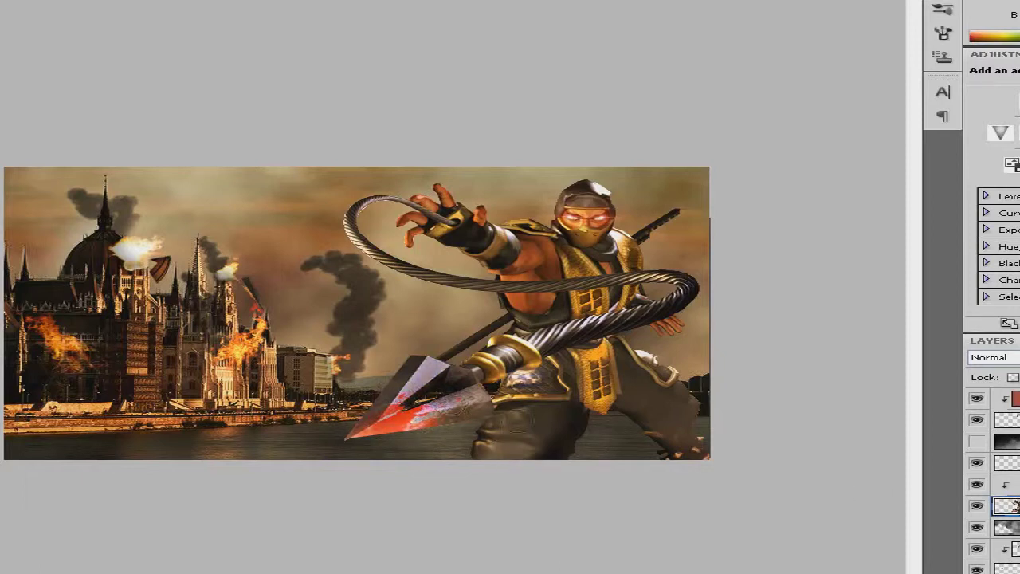
{"action": "left_click_drag", "start_coordinate": [390, 403], "coordinate": [446, 360]}
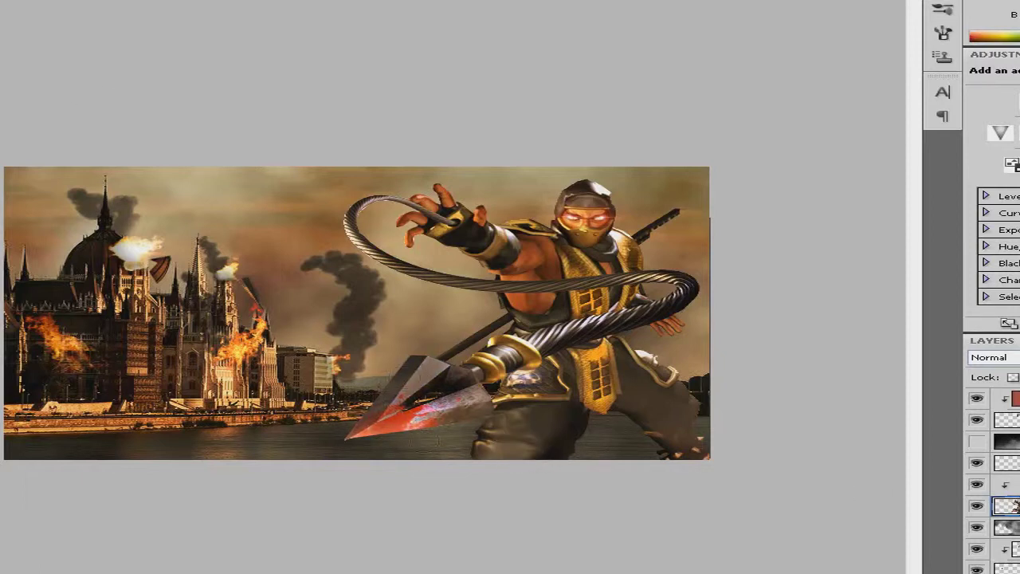
Step: Add an empty layer, try and undo a dark spearhead stroke, then pick the ReliableArts GFX PACK #1 folder
{"action": "key", "text": "ctrl+alt+shift+n"}
{"action": "right_click", "coordinate": [694, 471]}
{"action": "key", "text": "Return"}
{"action": "left_click_drag", "start_coordinate": [451, 362], "coordinate": [396, 408]}
{"action": "key", "text": "ctrl+z"}
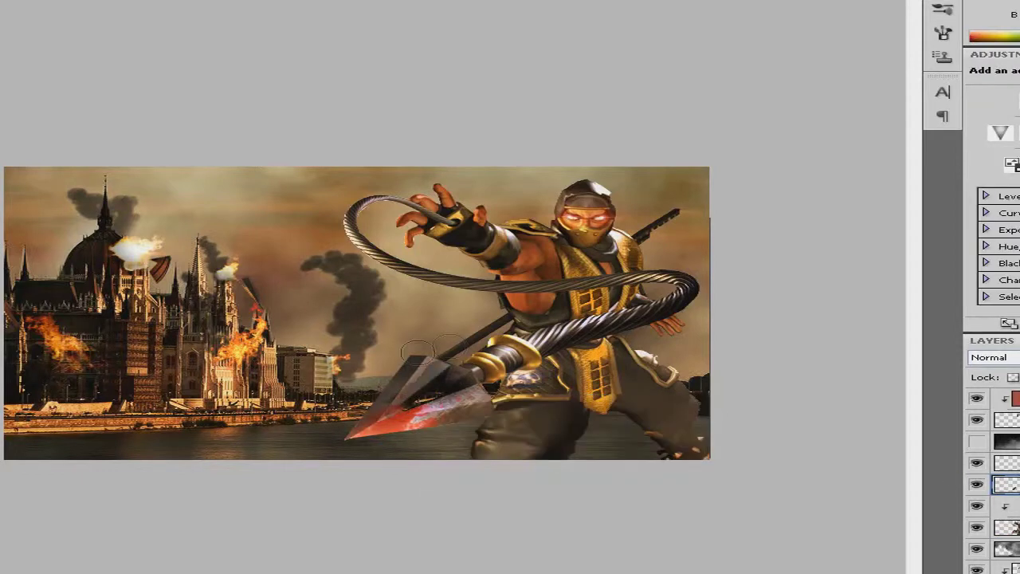
{"action": "key", "text": "bracketleft"}
{"action": "key", "text": "bracketleft"}
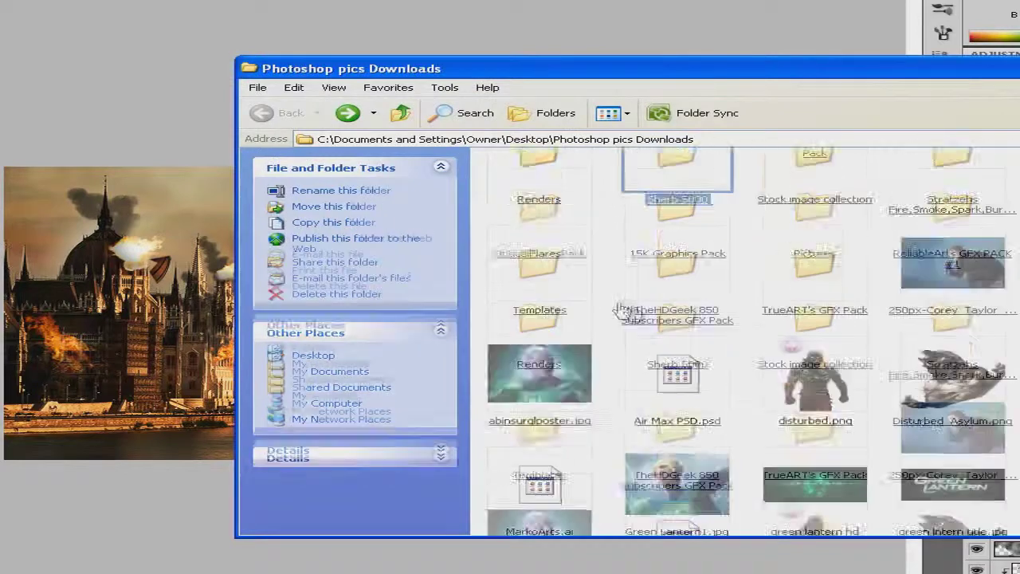
{"action": "left_click", "coordinate": [965, 438]}
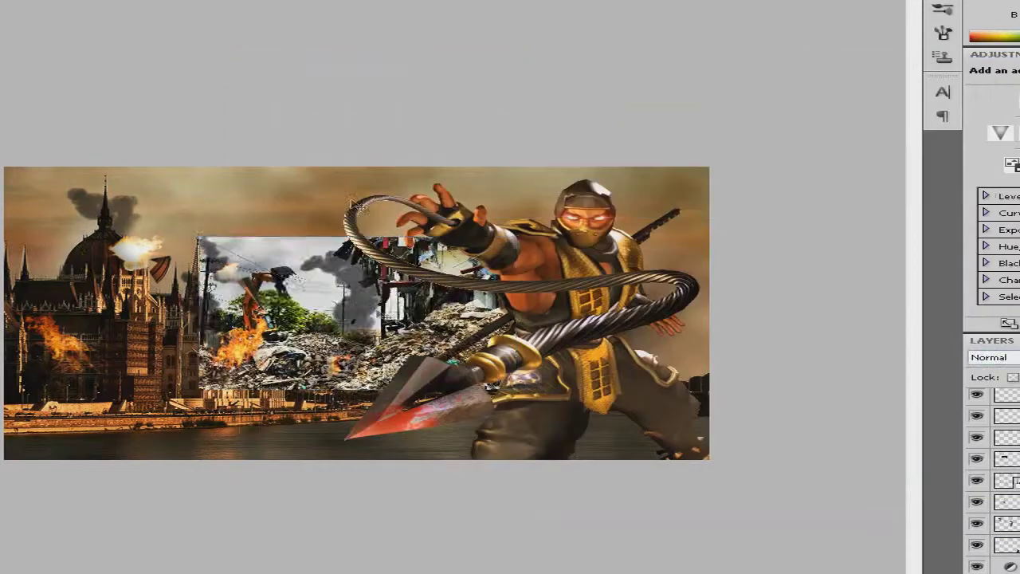
Step: Flip the rubble horizontally, nudge it down, and scale it into a small riverbank strip
{"action": "right_click", "coordinate": [142, 307]}
{"action": "left_click", "coordinate": [209, 487]}
{"action": "key", "text": "t"}
{"action": "key", "text": "Return"}
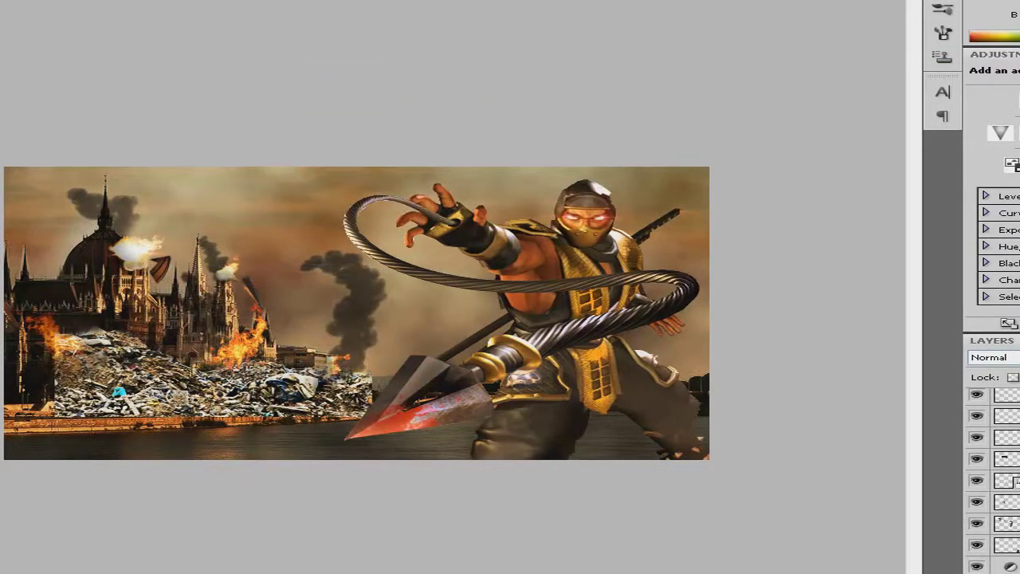
{"action": "key", "text": "shift+Down"}
{"action": "key", "text": "shift+Down"}
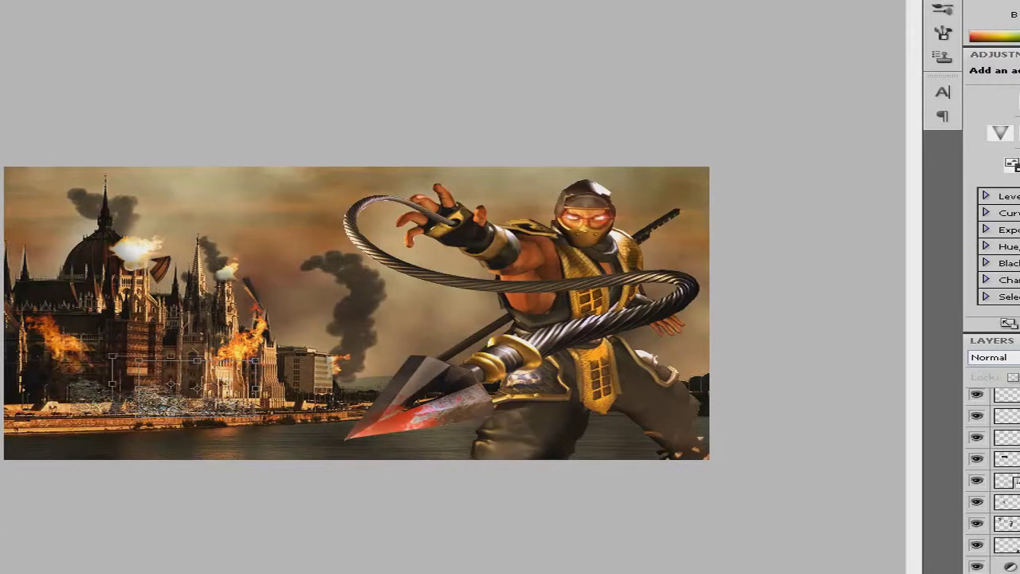
{"action": "key", "text": "Return"}
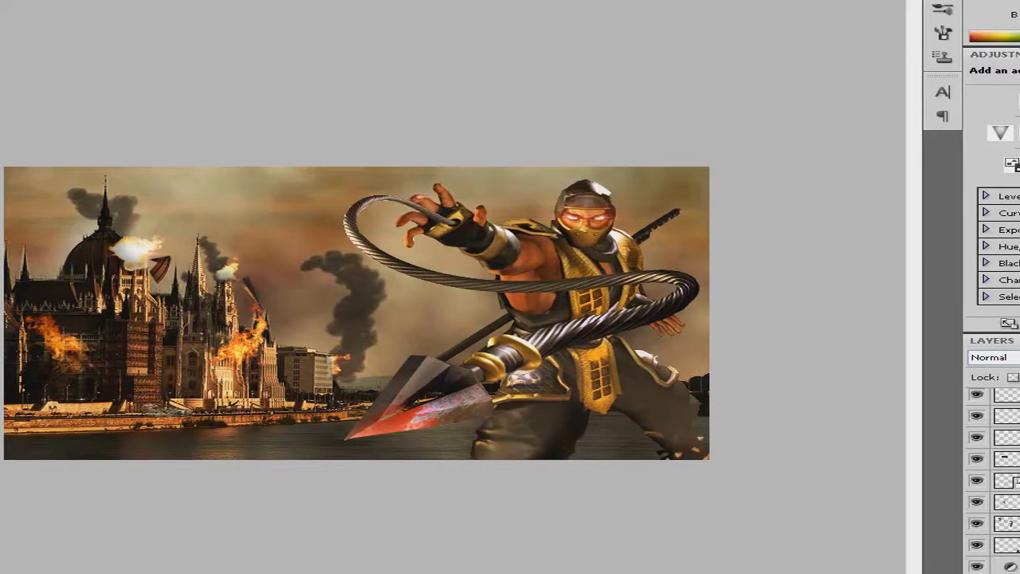
{"action": "left_click", "coordinate": [350, 203]}
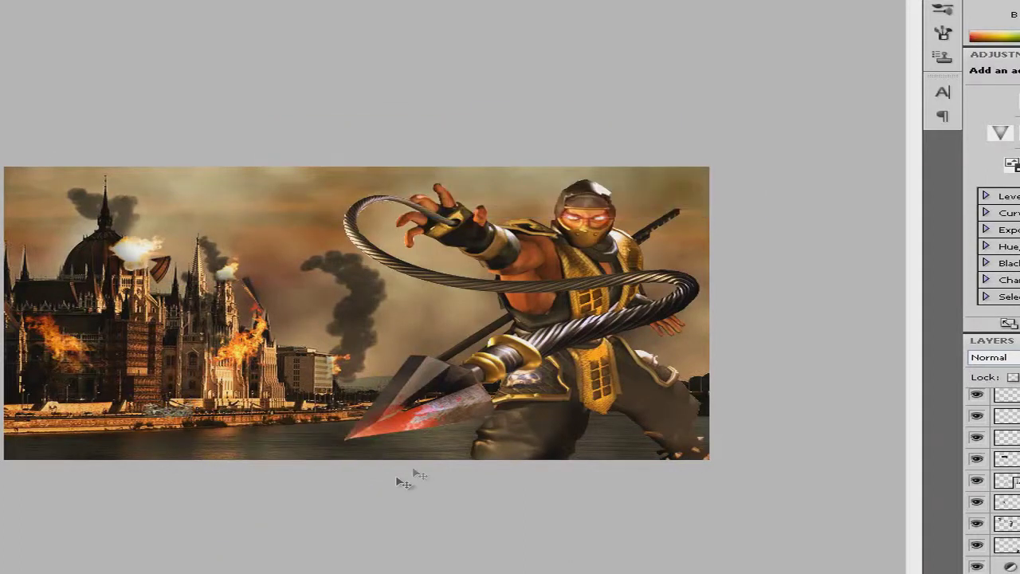
Step: Check the brush size and hardness settings and select the layer to paint on
{"action": "right_click", "coordinate": [478, 398]}
{"action": "key", "text": "Escape"}
{"action": "right_click", "coordinate": [67, 410]}
{"action": "key", "text": "Escape"}
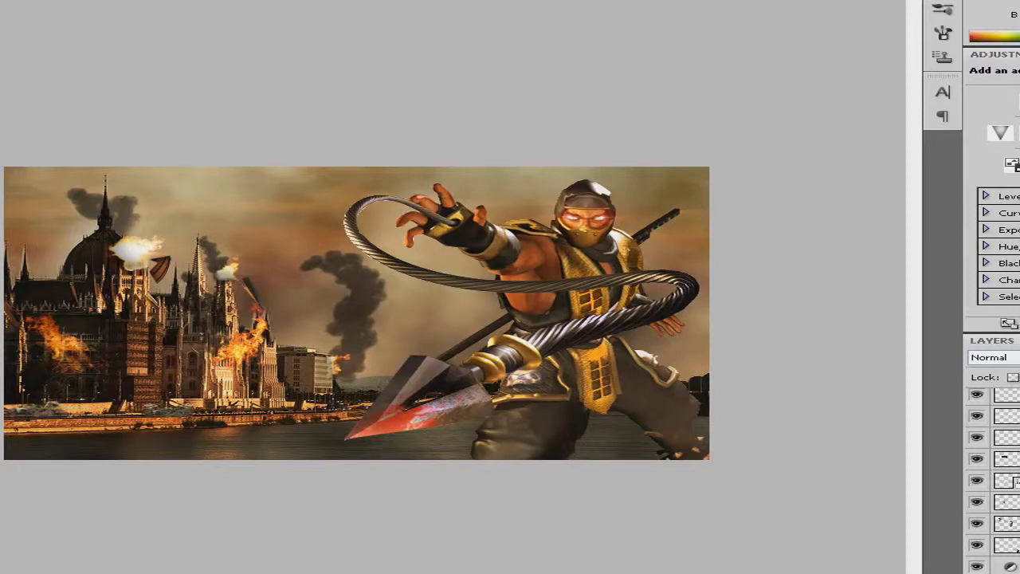
{"action": "left_click", "coordinate": [1005, 522]}
Step: Enable Shape Dynamics and Scattering on the brush and touch up beside the riverside buildings
{"action": "left_click", "coordinate": [943, 32]}
{"action": "left_click", "coordinate": [614, 62]}
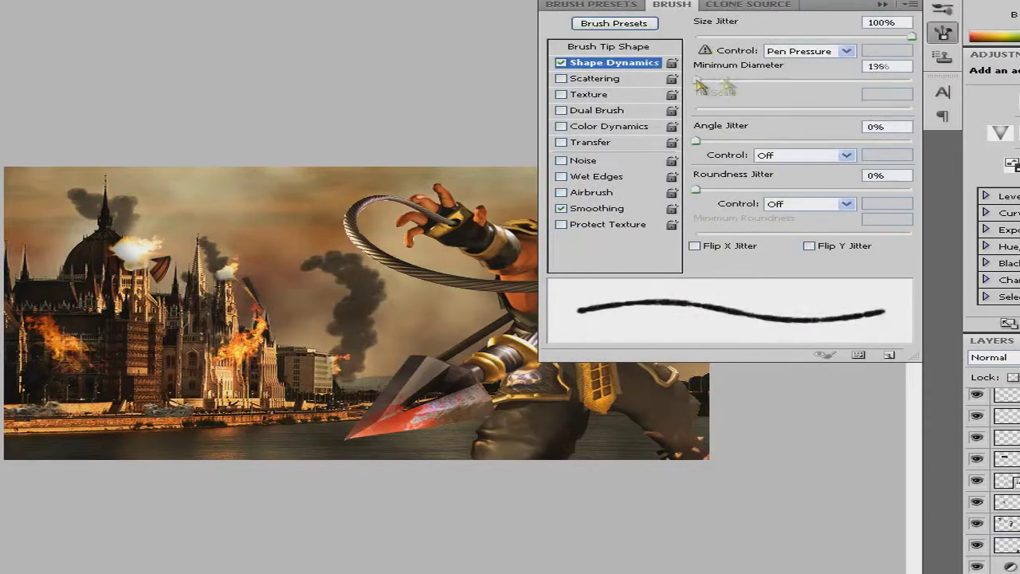
{"action": "left_click", "coordinate": [564, 78]}
{"action": "left_click", "coordinate": [265, 306]}
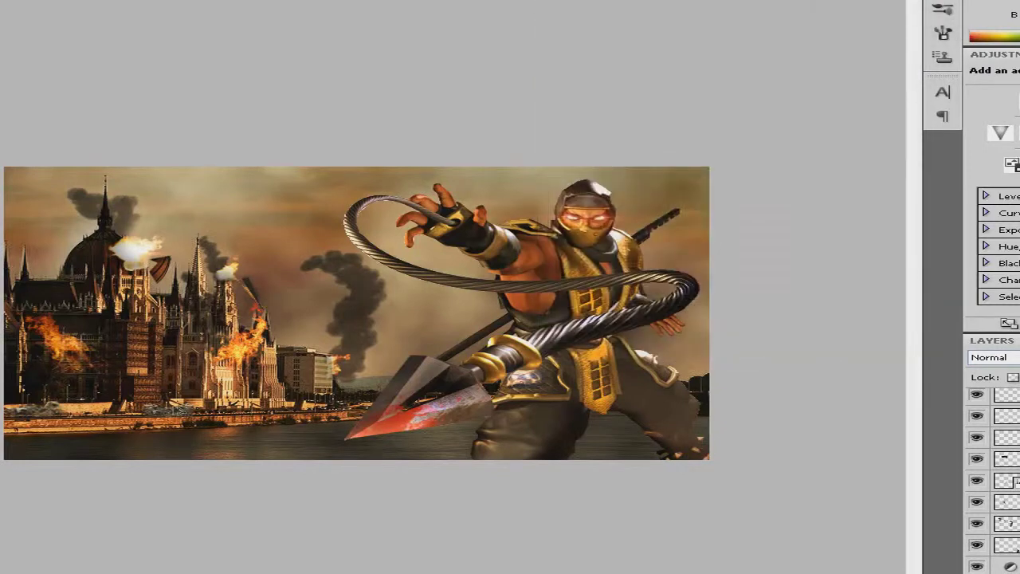
{"action": "left_click_drag", "start_coordinate": [159, 402], "coordinate": [187, 406]}
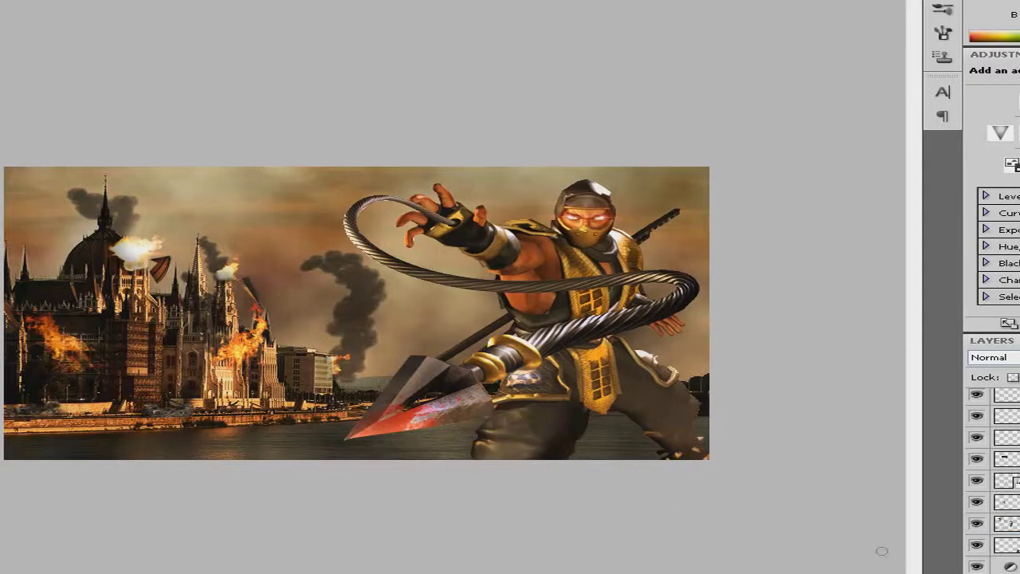
{"action": "double_click", "coordinate": [996, 450]}
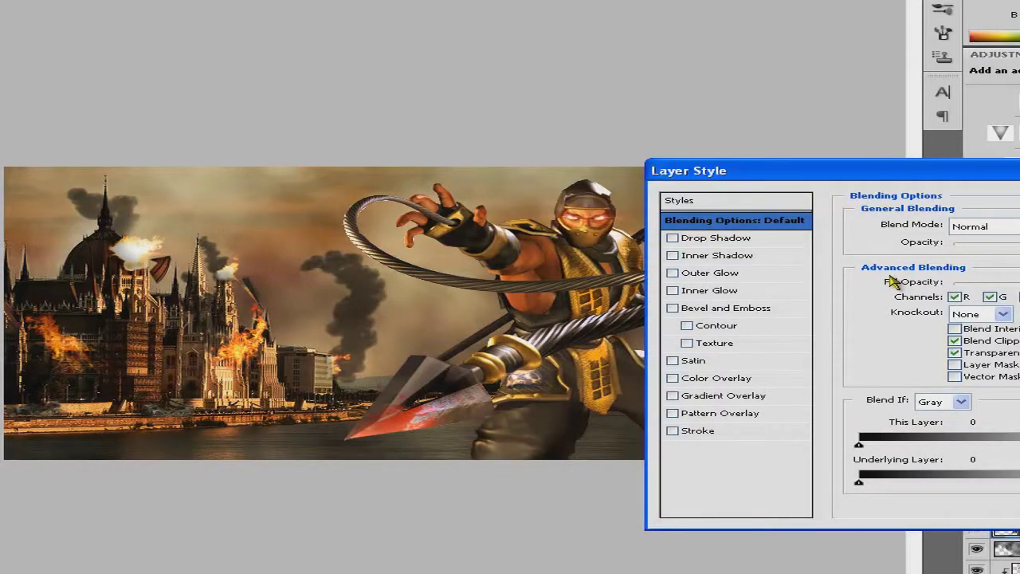
Step: After trying Drop Shadow and Outer Glow, apply a Satin effect with tuned Distance and Size to the ninja
{"action": "left_click", "coordinate": [701, 239]}
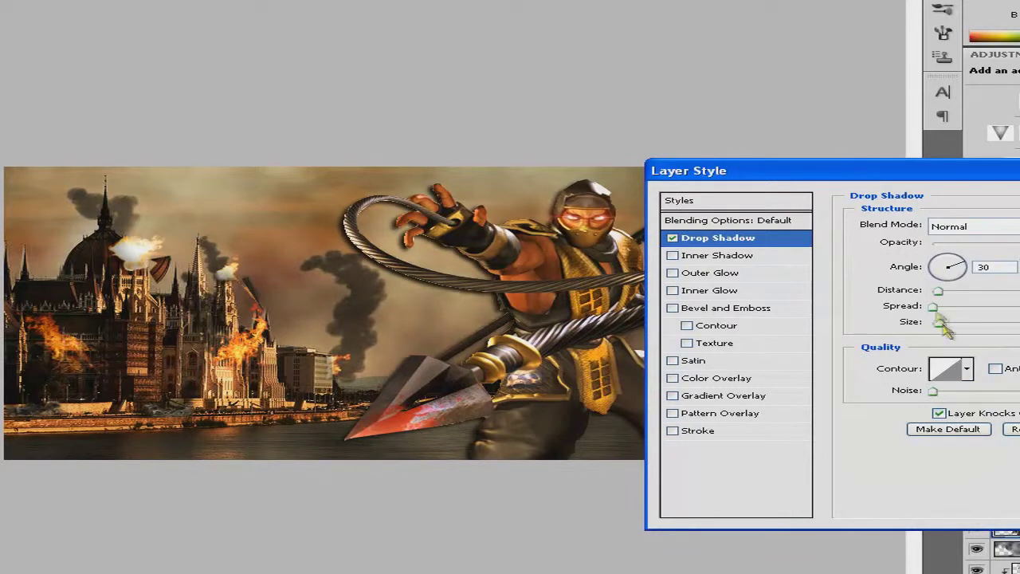
{"action": "left_click_drag", "start_coordinate": [942, 322], "coordinate": [945, 322]}
{"action": "left_click", "coordinate": [961, 269]}
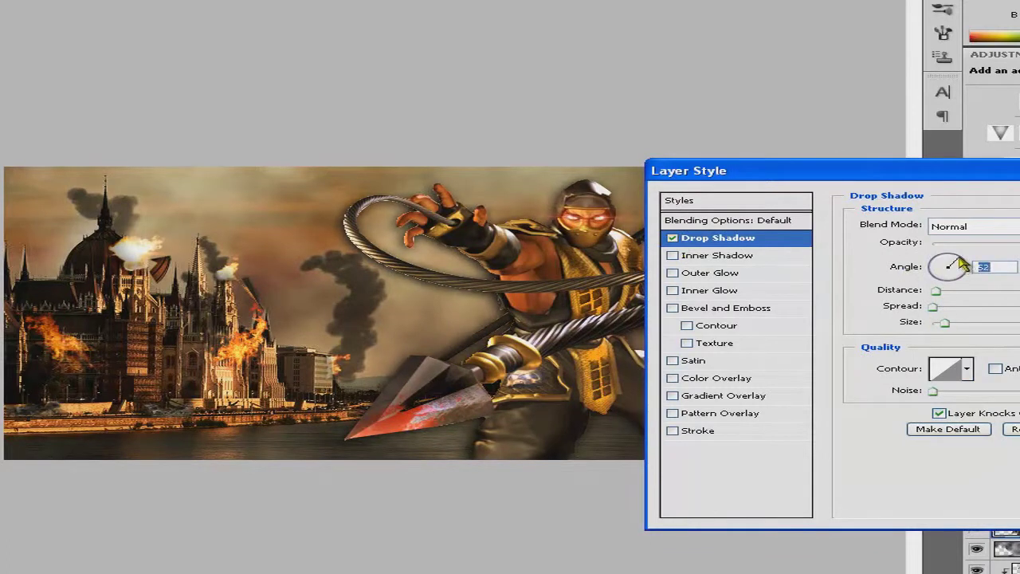
{"action": "left_click", "coordinate": [672, 237]}
{"action": "left_click", "coordinate": [672, 273]}
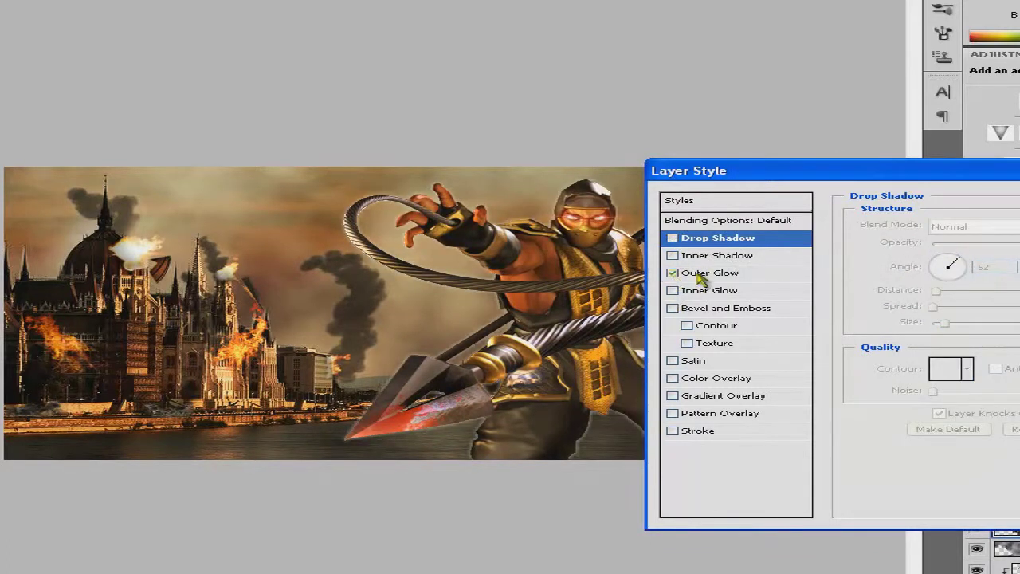
{"action": "left_click", "coordinate": [704, 273]}
{"action": "left_click", "coordinate": [694, 360]}
{"action": "left_click", "coordinate": [971, 226]}
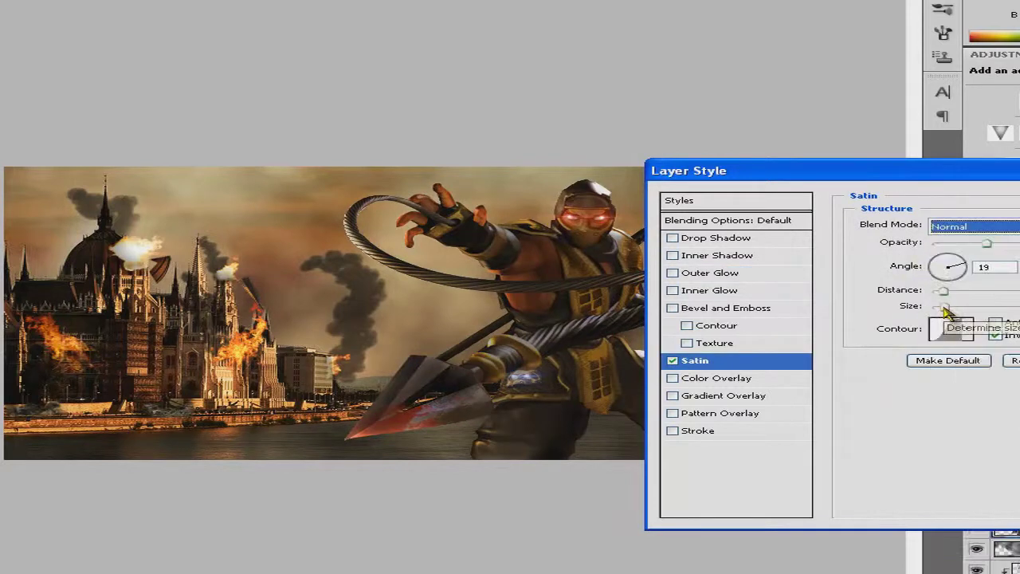
{"action": "left_click_drag", "start_coordinate": [942, 291], "coordinate": [955, 307]}
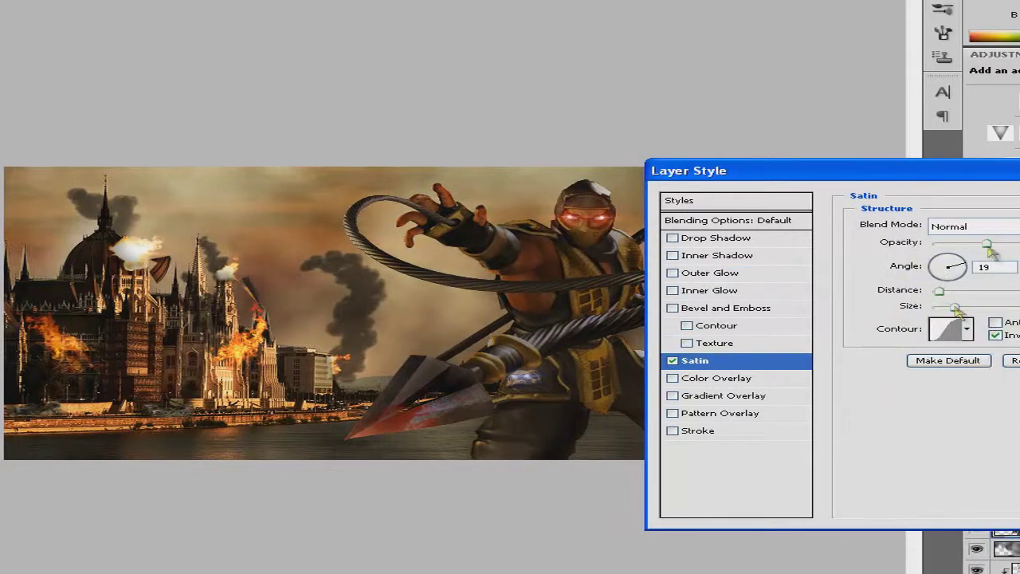
{"action": "key", "text": "Return"}
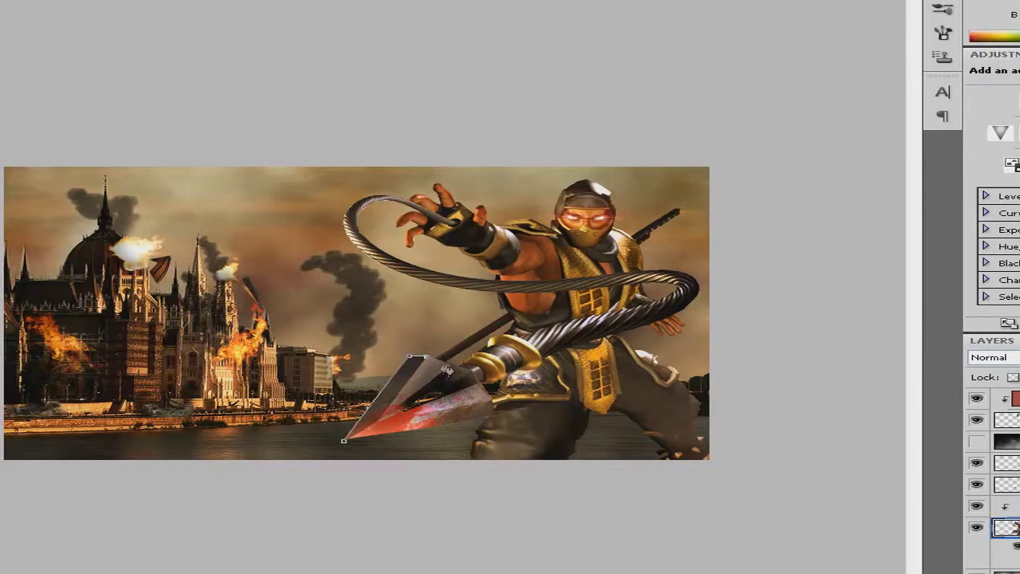
Step: Reshape the spear's lower edge and skew the blood layer to fit over the spearhead
{"action": "mouse_move", "coordinate": [494, 422]}
{"action": "left_mouse_down"}
{"action": "mouse_move", "coordinate": [476, 423]}
{"action": "mouse_move", "coordinate": [449, 372]}
{"action": "left_mouse_up"}
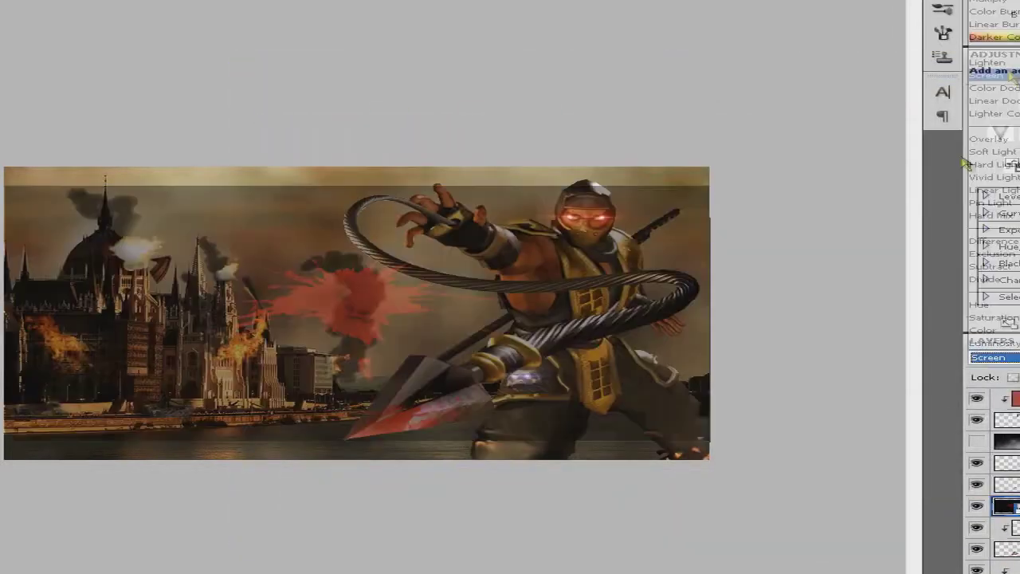
{"action": "key", "text": "ctrl+t"}
{"action": "left_click_drag", "start_coordinate": [327, 450], "coordinate": [338, 467]}
{"action": "key", "text": "Return"}
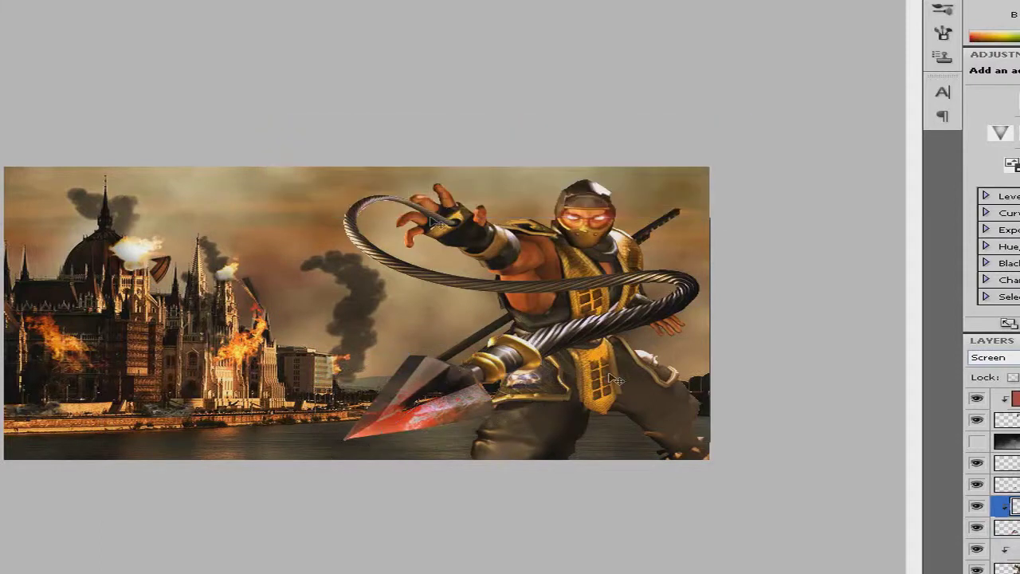
Step: Add a grey-filled layer in Color blend mode and make the dark gradient layer visible
{"action": "key", "text": "ctrl+shift+alt+n"}
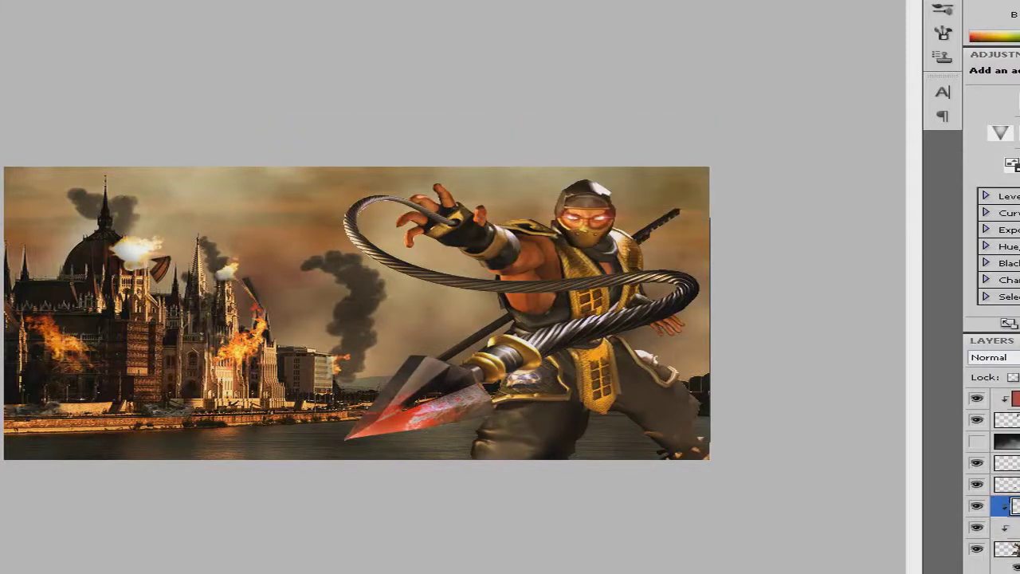
{"action": "key", "text": "shift+F5"}
{"action": "key", "text": "Return"}
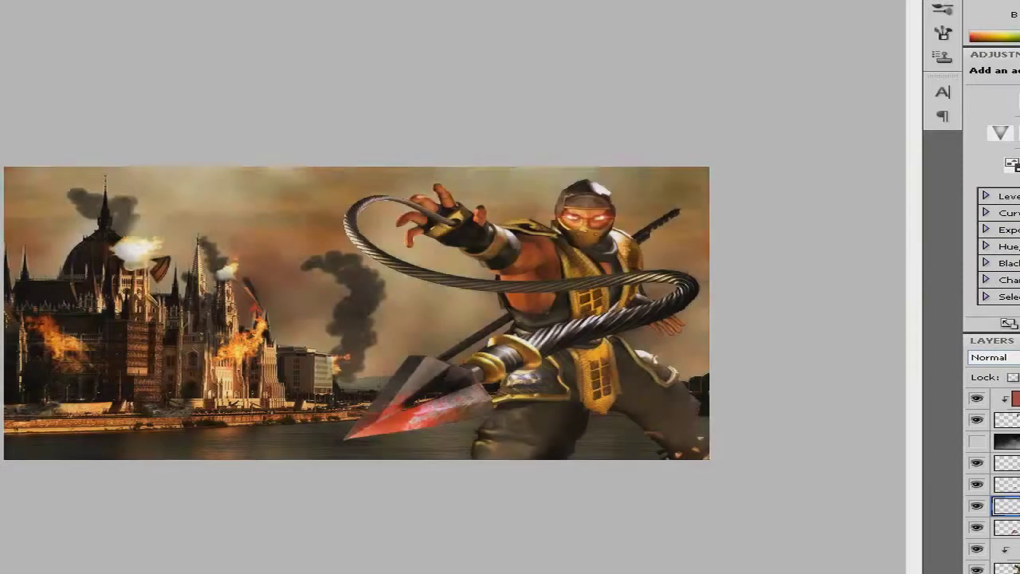
{"action": "left_click", "coordinate": [992, 357]}
{"action": "left_click", "coordinate": [992, 319]}
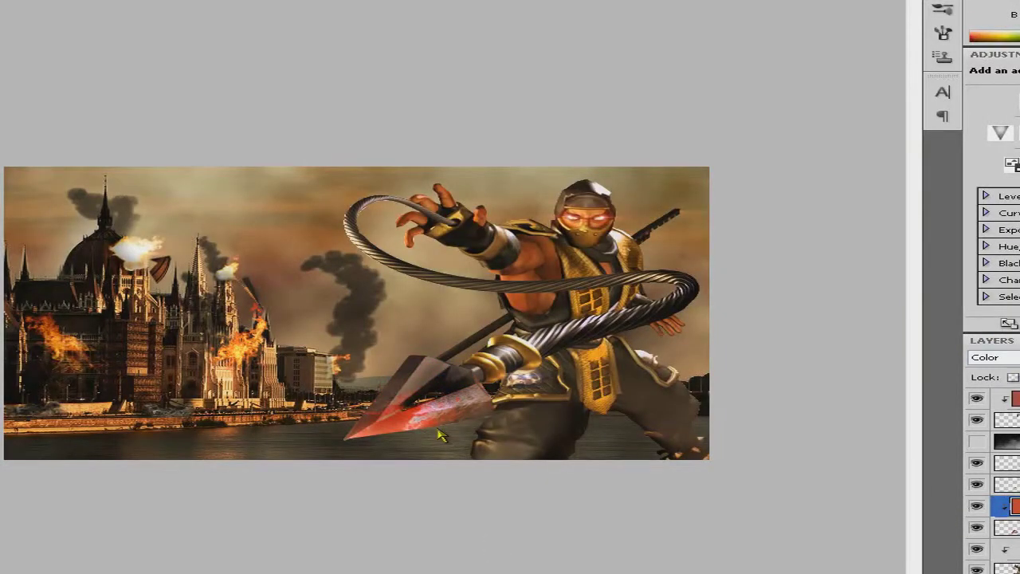
{"action": "left_click", "coordinate": [976, 440]}
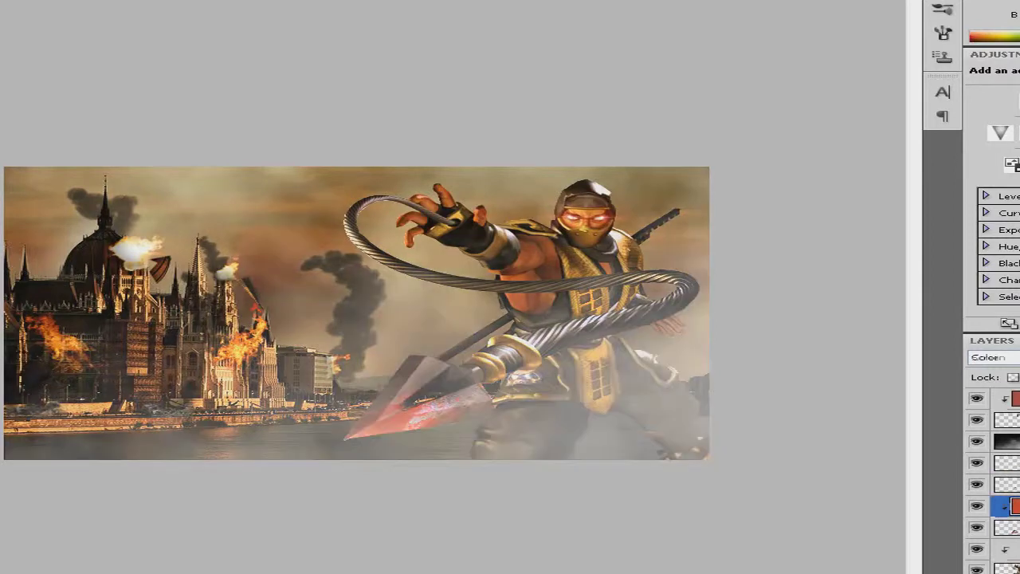
{"action": "scroll", "coordinate": [996, 478], "scroll_direction": "down", "scroll_amount": 5}
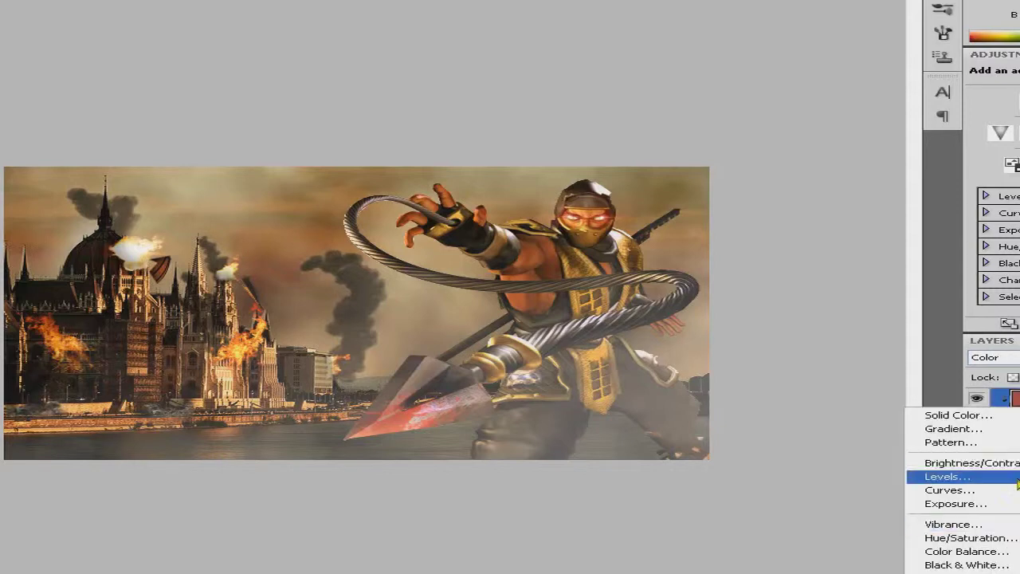
Step: Add Levels and Curves adjustment layers and blend the orange fire texture in Overlay mode
{"action": "left_click", "coordinate": [948, 476]}
{"action": "left_click", "coordinate": [948, 493]}
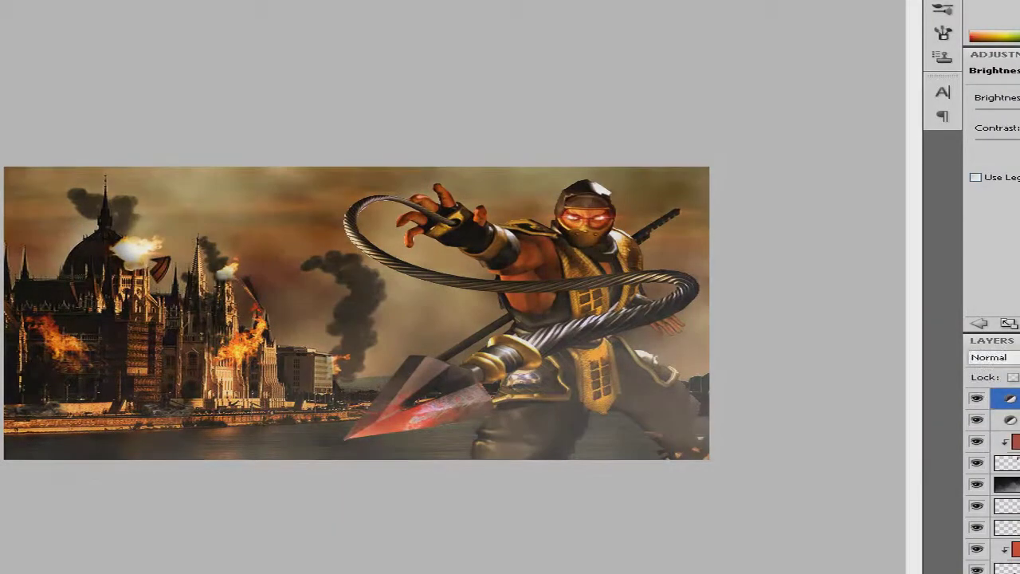
{"action": "left_click", "coordinate": [988, 357]}
{"action": "left_click", "coordinate": [988, 138]}
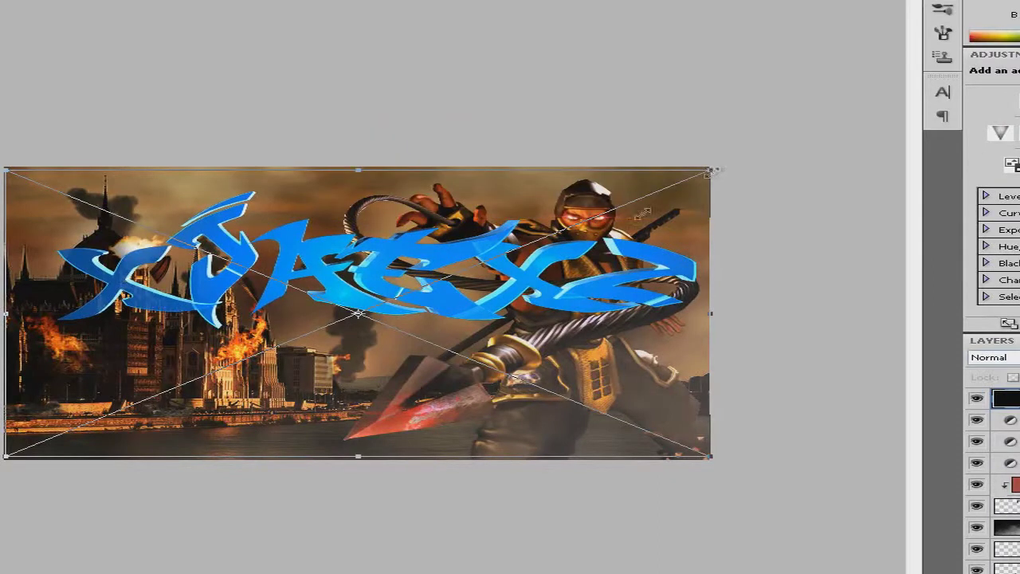
Step: Shrink the signature into the bottom-left corner, add an empty layer, and pick an image from Pictures
{"action": "left_click_drag", "start_coordinate": [712, 171], "coordinate": [109, 423]}
{"action": "key", "text": "Return"}
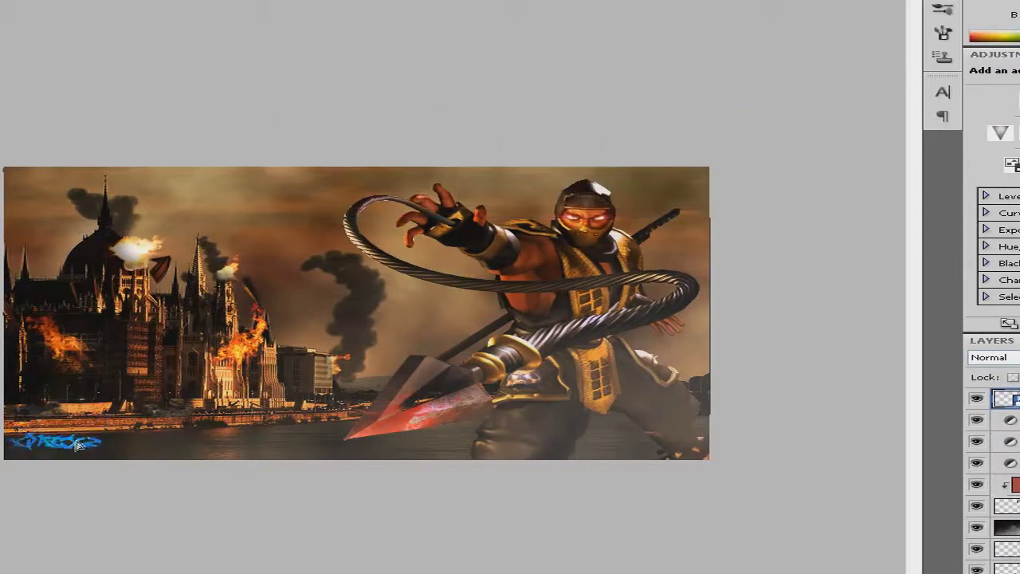
{"action": "key", "text": "ctrl+shift+alt+n"}
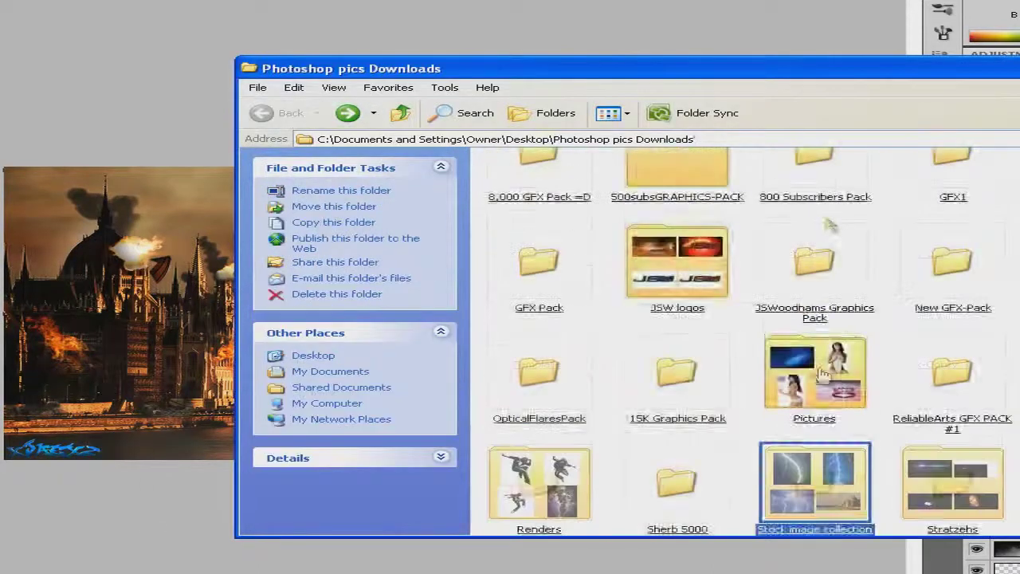
{"action": "double_click", "coordinate": [809, 402]}
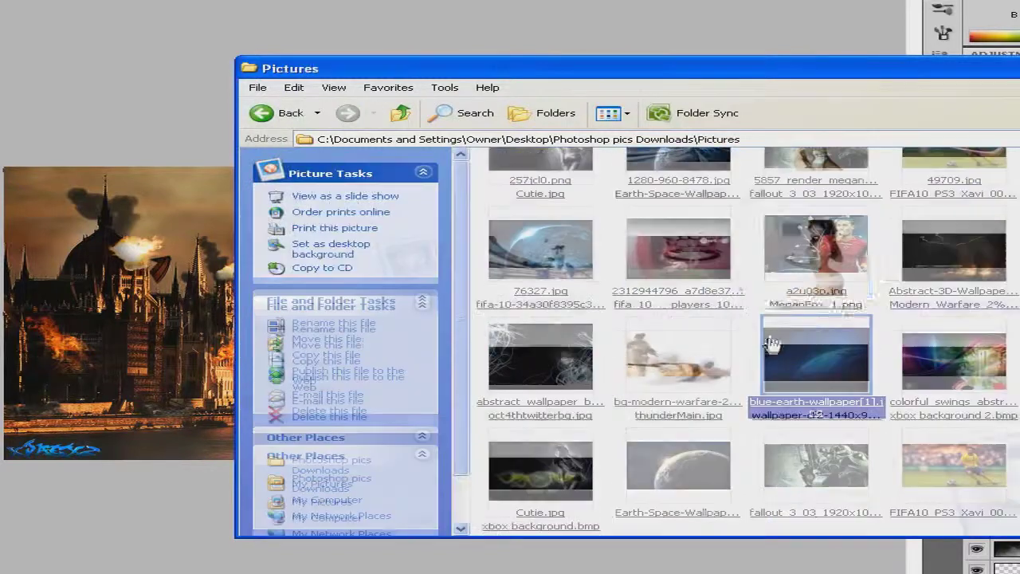
{"action": "double_click", "coordinate": [829, 267]}
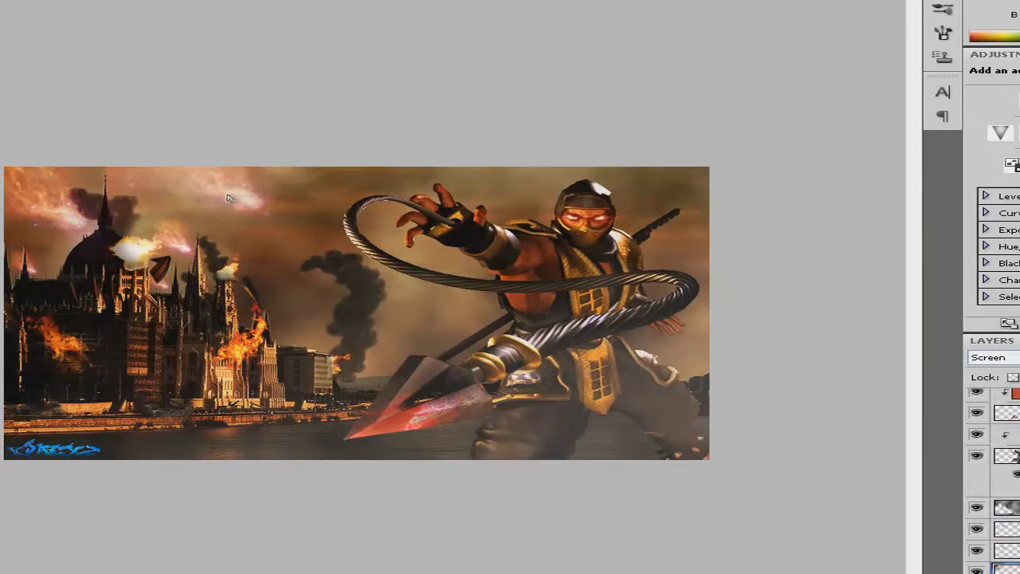
Step: Soften the glowing sky streaks with a 0%-hardness brush at large then smaller sizes, then select a lower layer
{"action": "key", "text": "Return"}
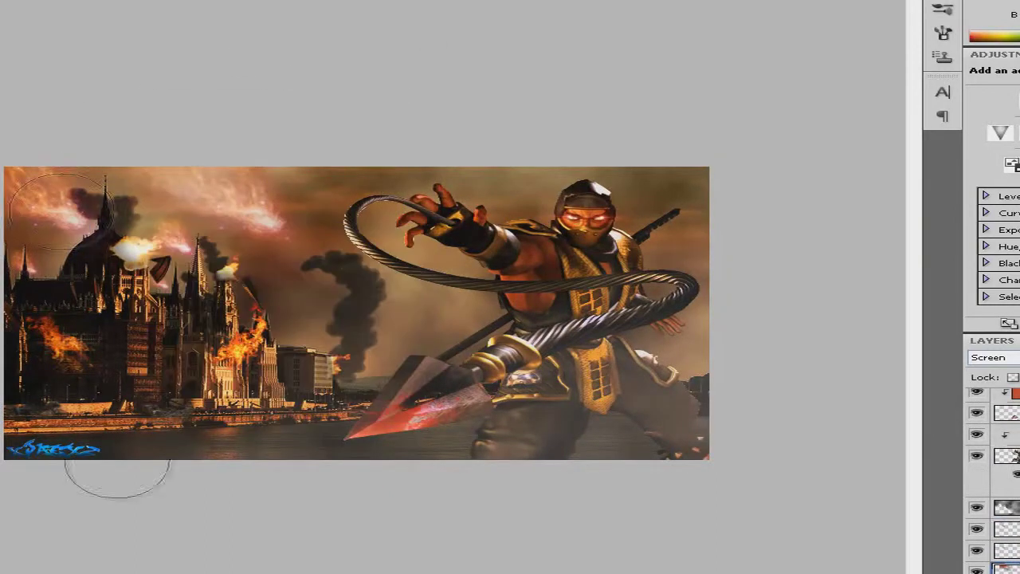
{"action": "right_click", "coordinate": [219, 205]}
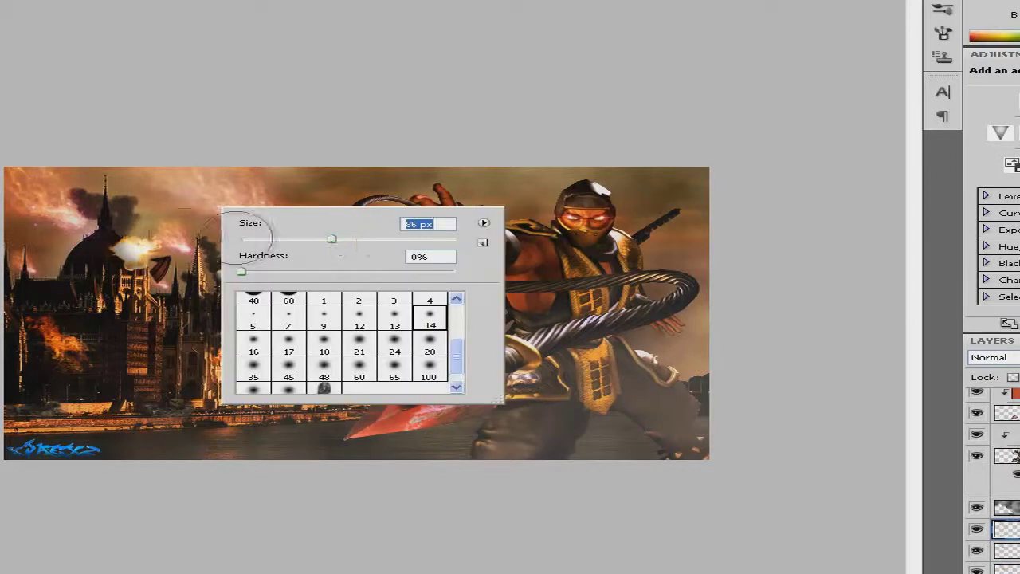
{"action": "key", "text": "Return"}
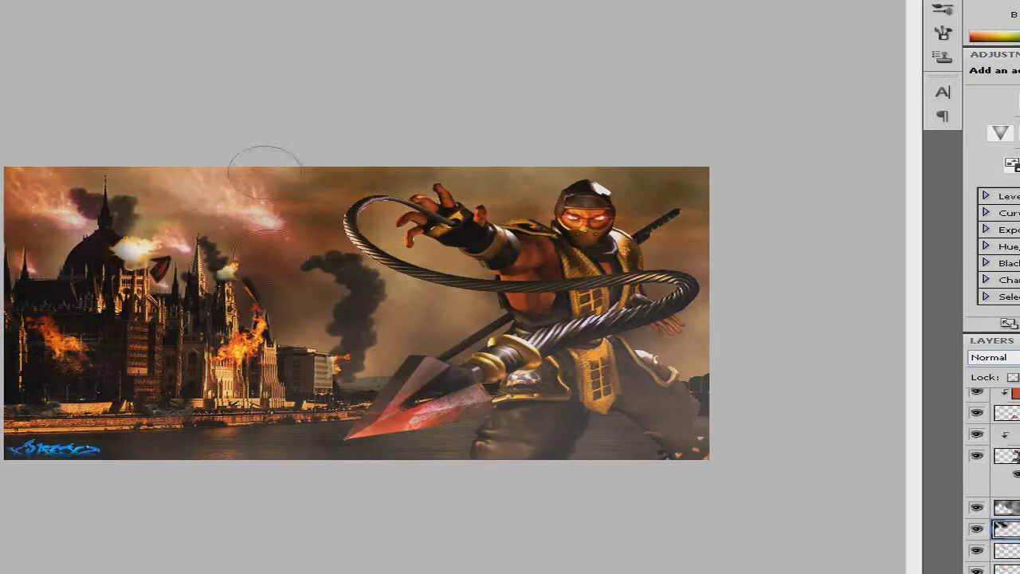
{"action": "right_click", "coordinate": [92, 285]}
{"action": "key", "text": "Return"}
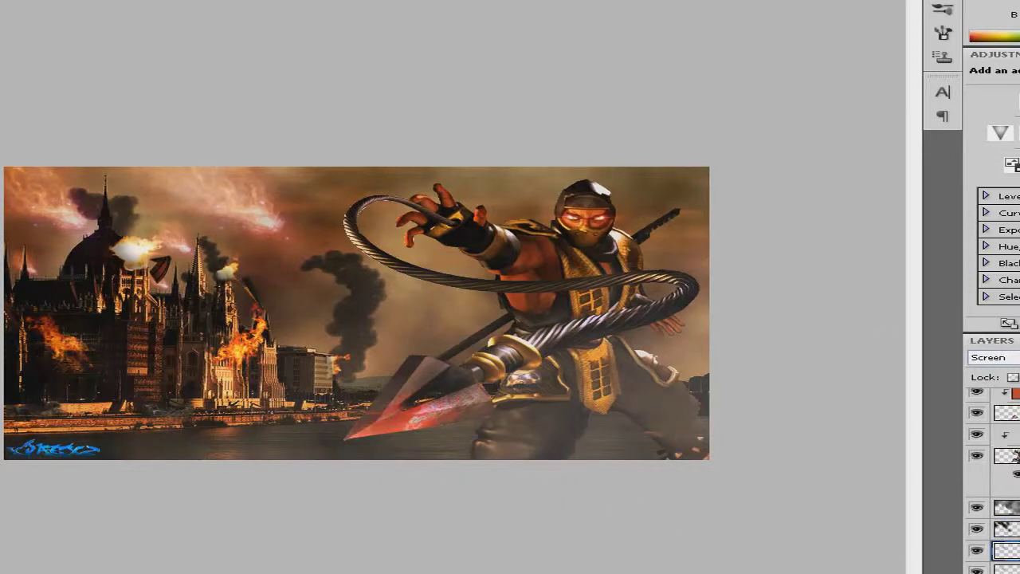
{"action": "left_click", "coordinate": [979, 568]}
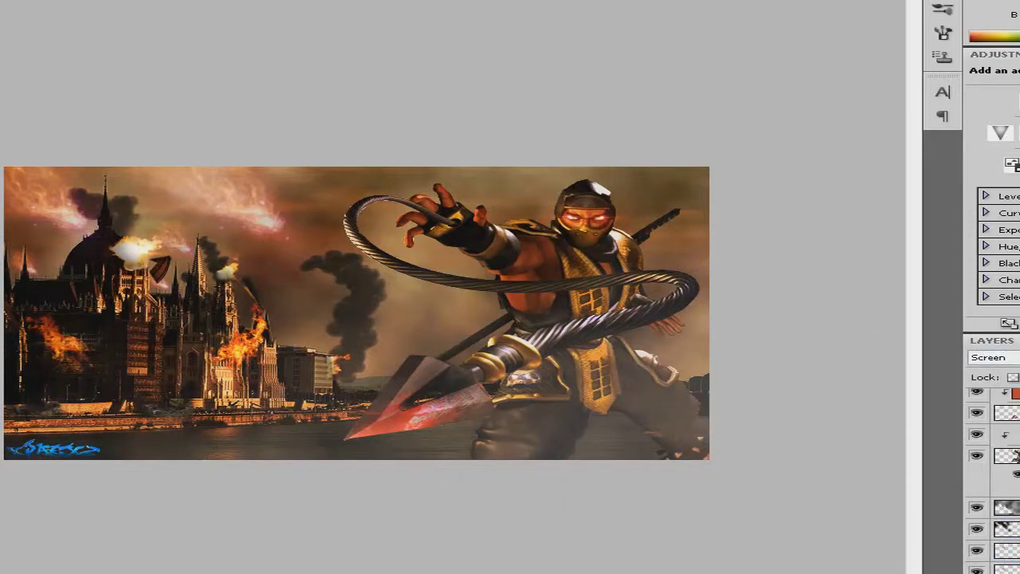
{"action": "scroll", "coordinate": [992, 478], "scroll_direction": "down", "scroll_amount": 2}
{"action": "scroll", "coordinate": [992, 478], "scroll_direction": "down", "scroll_amount": 2}
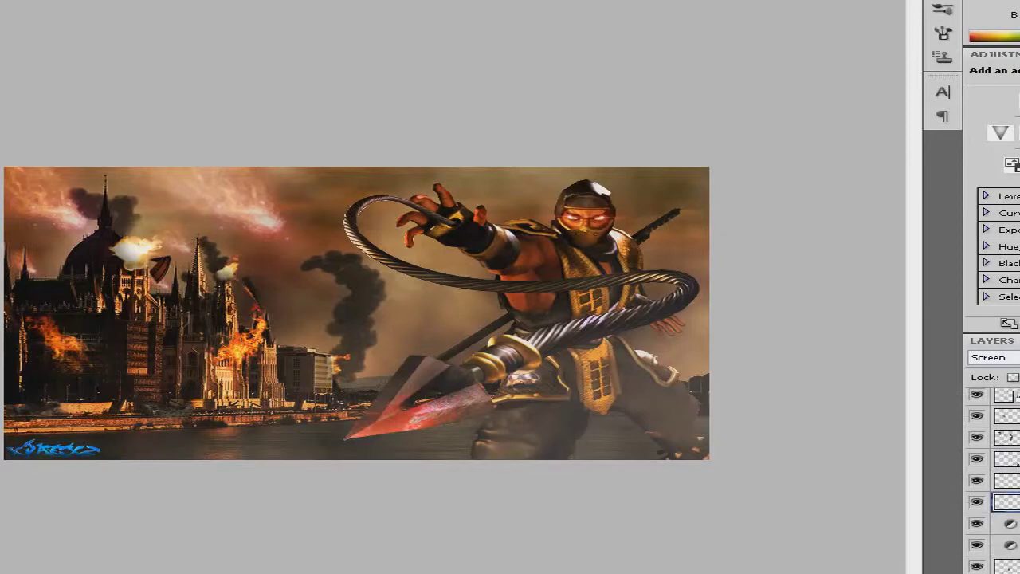